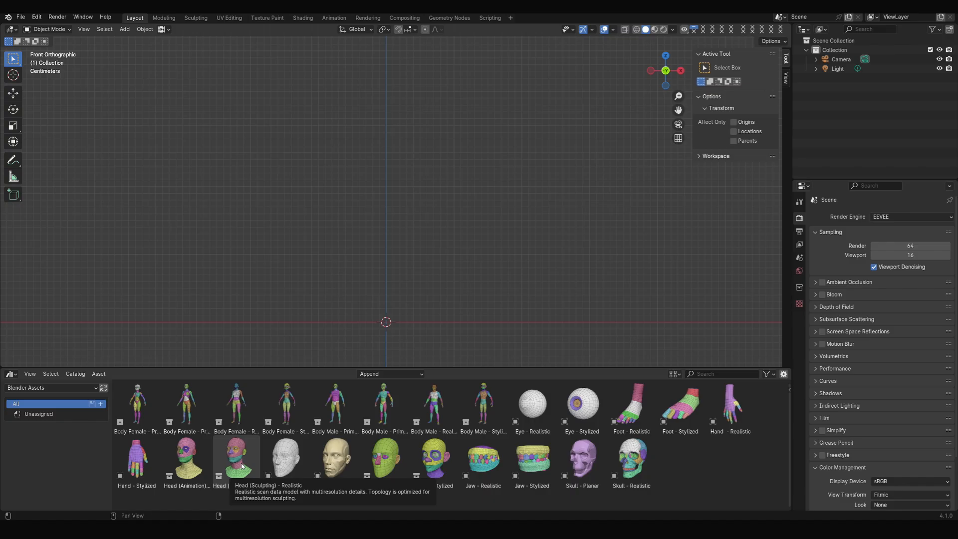
- Add the Head (Sculpting) - Realistic asset to the scene at the origin
drag(236, 457, 386, 301)
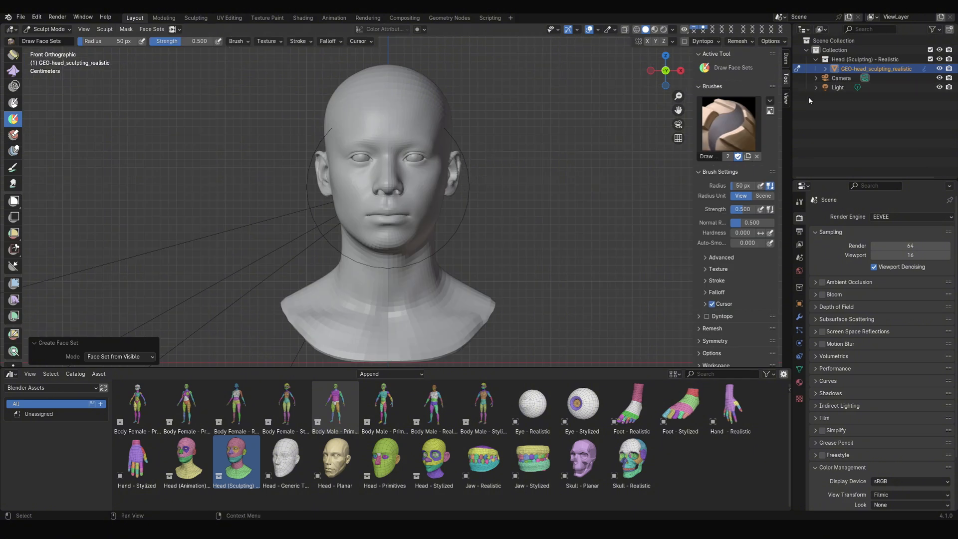
scroll(503, 136, up, 2)
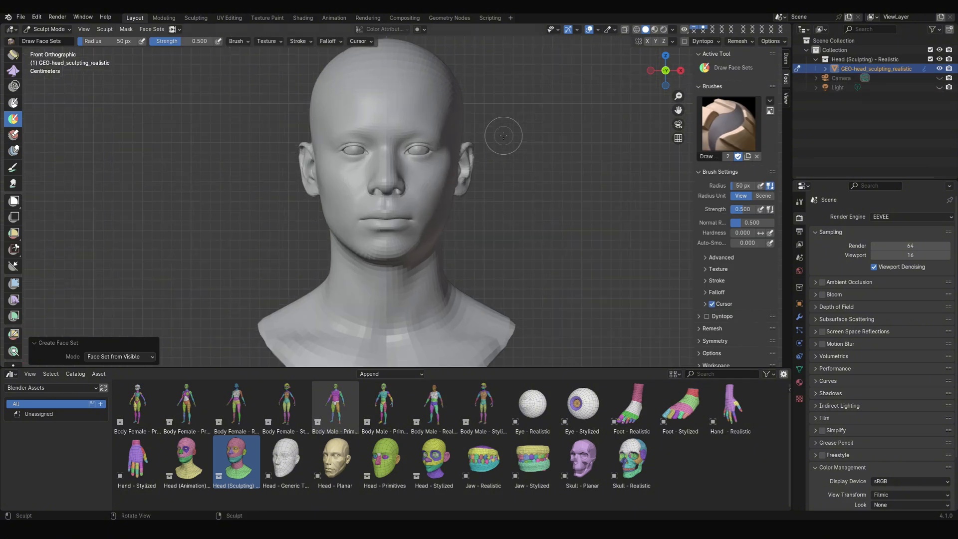
- Smooth the entire head with the Mesh Filter tool set to the Smooth filter type
click(15, 283)
click(61, 41)
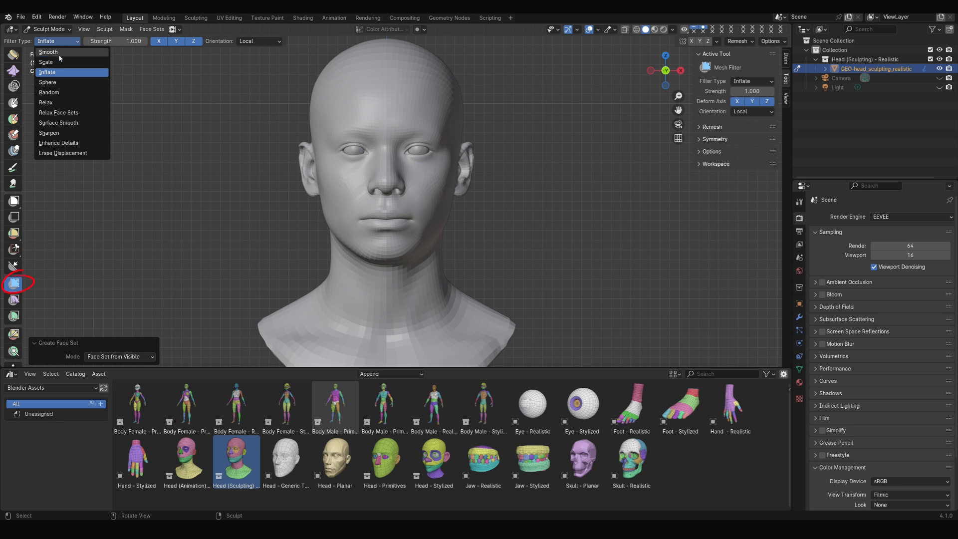
click(55, 52)
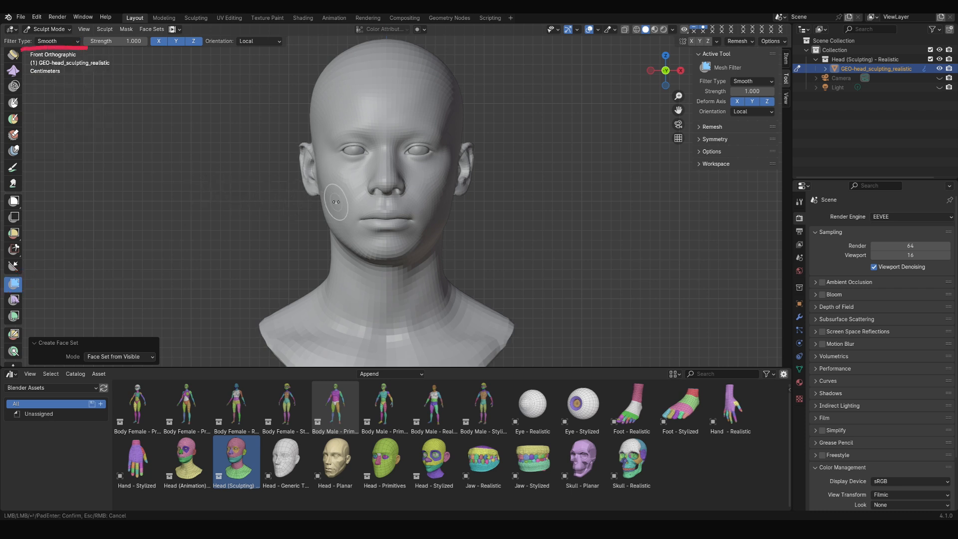
drag(384, 207, 562, 204)
middle_drag(562, 205, 453, 210)
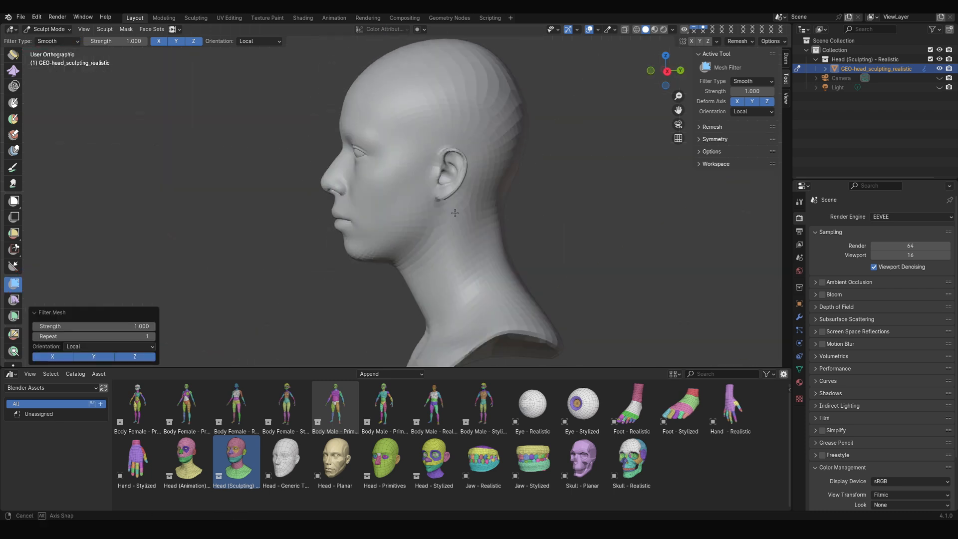
key(KP_1)
- Pull both ears up and outward into long pointed elf ears with the Elastic Deform and Grab brushes, using X symmetry
drag(490, 138, 507, 116)
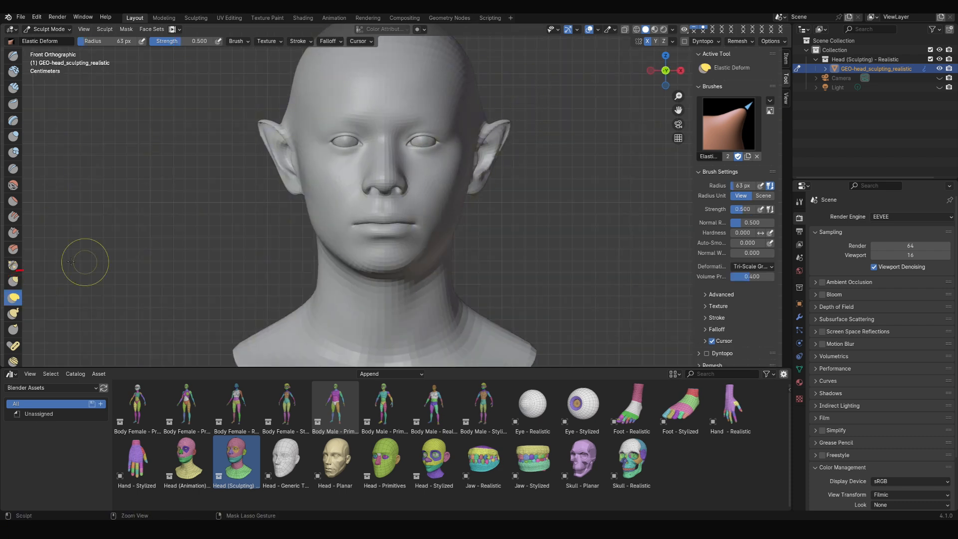
mouse_move(492, 150)
mouse_down()
mouse_move(517, 114)
mouse_move(477, 121)
mouse_move(495, 115)
mouse_up()
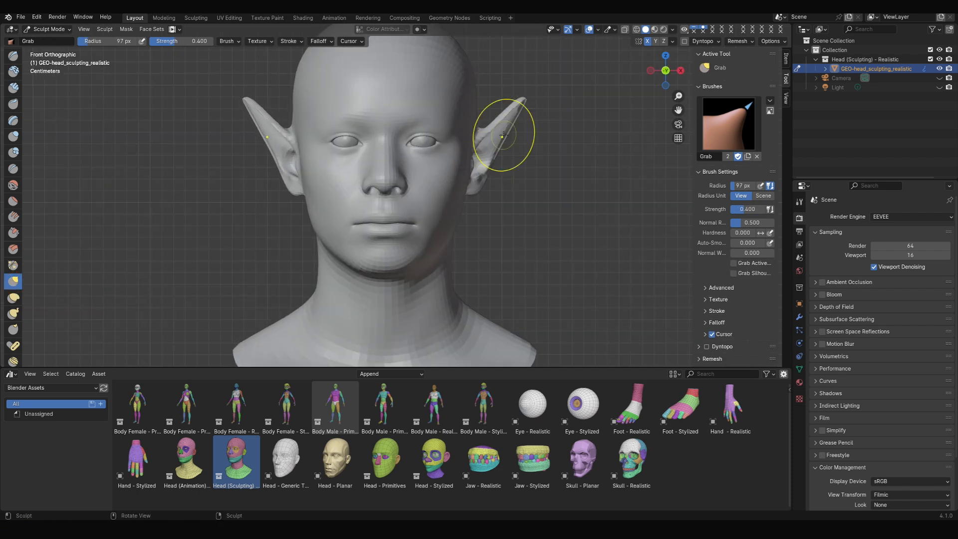
key(KP_3)
key(KP_1)
key(KP_3)
key(KP_1)
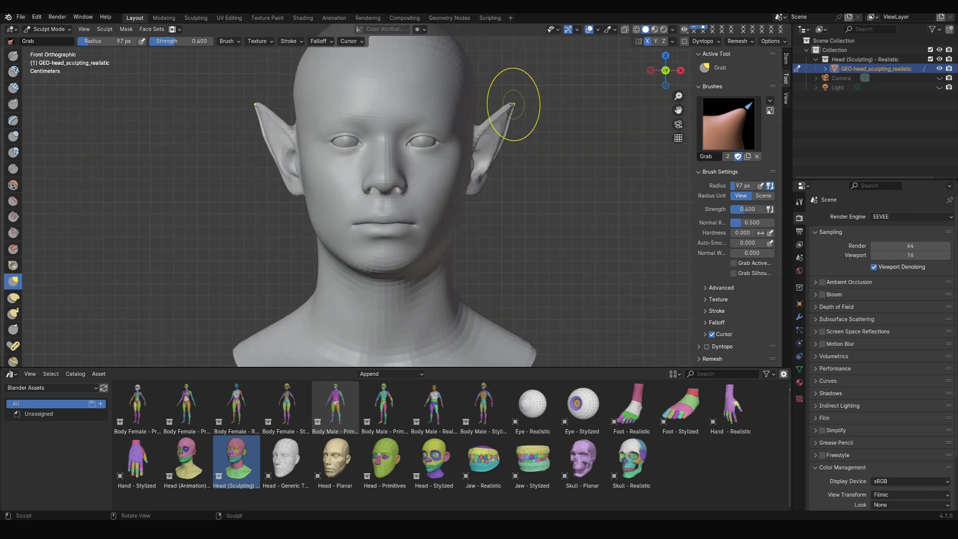
key(f)
key(ctrl+z)
key(f)
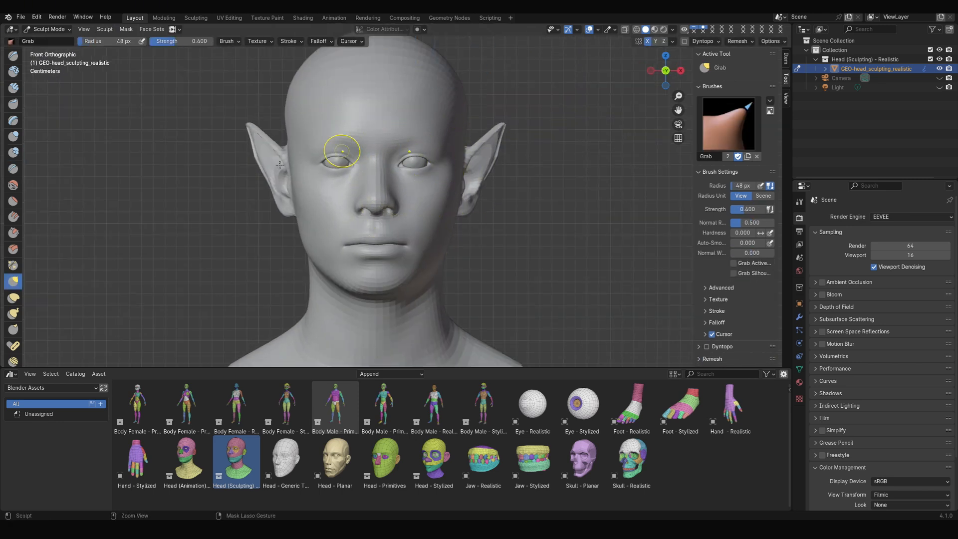
key(ctrl+z)
- Reshape the nose and mouth in the side profile with the Elastic Deform brush at a 64 px radius
click(13, 297)
middle_drag(418, 156, 424, 261)
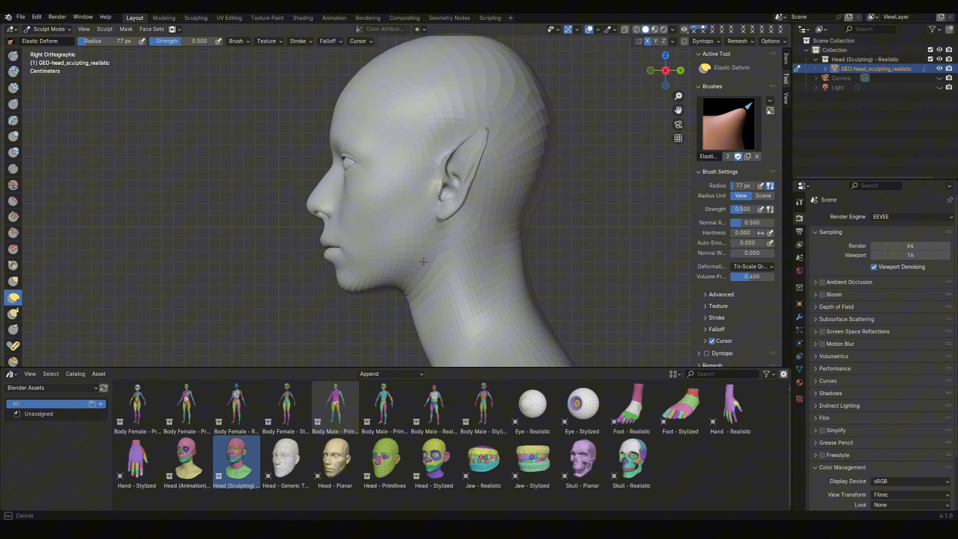
key(f)
drag(333, 238, 344, 224)
click(327, 203)
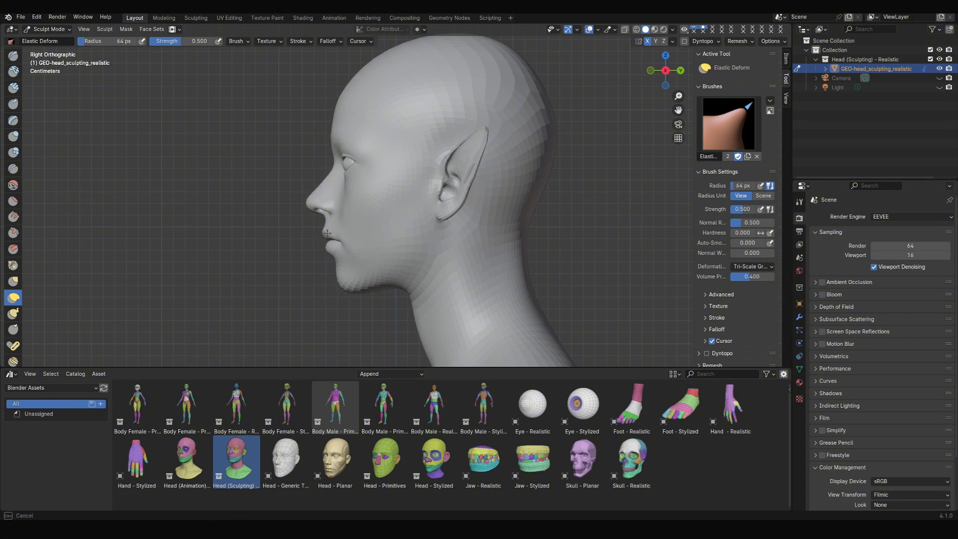
- Soften the face and jaw surfaces with the Smooth brush at 0.700 strength
scroll(320, 222, down, 2)
middle_drag(296, 225, 341, 201)
click(13, 185)
alt+middle_drag(425, 175, 479, 200)
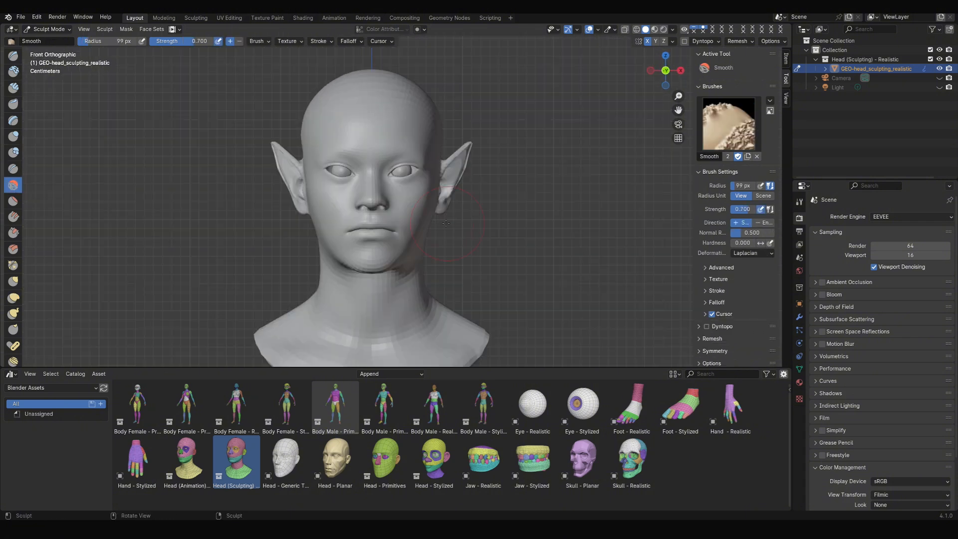
key(f)
click(424, 209)
- Refine the facial features with Elastic Deform and define them with the Crease brush at a 90 px radius
click(13, 298)
shift+middle_drag(445, 284, 445, 233)
mouse_move(419, 172)
shift+middle_down()
mouse_move(419, 223)
mouse_move(344, 219)
mouse_move(406, 227)
shift+middle_up()
click(13, 185)
click(13, 168)
key(f)
click(327, 233)
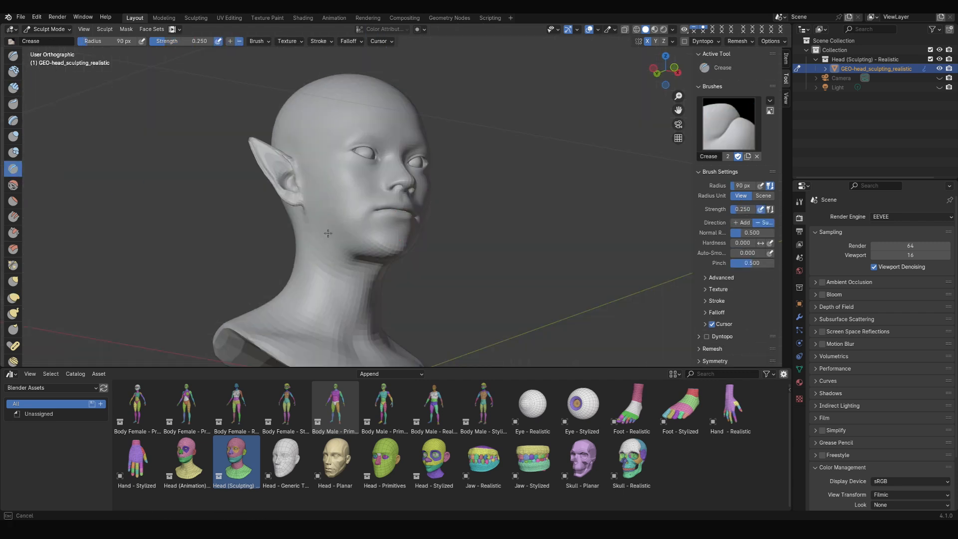
drag(328, 233, 344, 248)
alt+middle_drag(399, 227, 344, 224)
mouse_move(349, 225)
alt+middle_down()
mouse_move(409, 225)
mouse_move(359, 207)
alt+middle_up()
- Adjust the face with Elastic Deform and even it out with the Smooth brush at 0.3 strength
click(13, 298)
key(f)
click(415, 190)
click(13, 185)
double_click(202, 40)
text(0.3)
key(Return)
alt+middle_drag(399, 120, 460, 92)
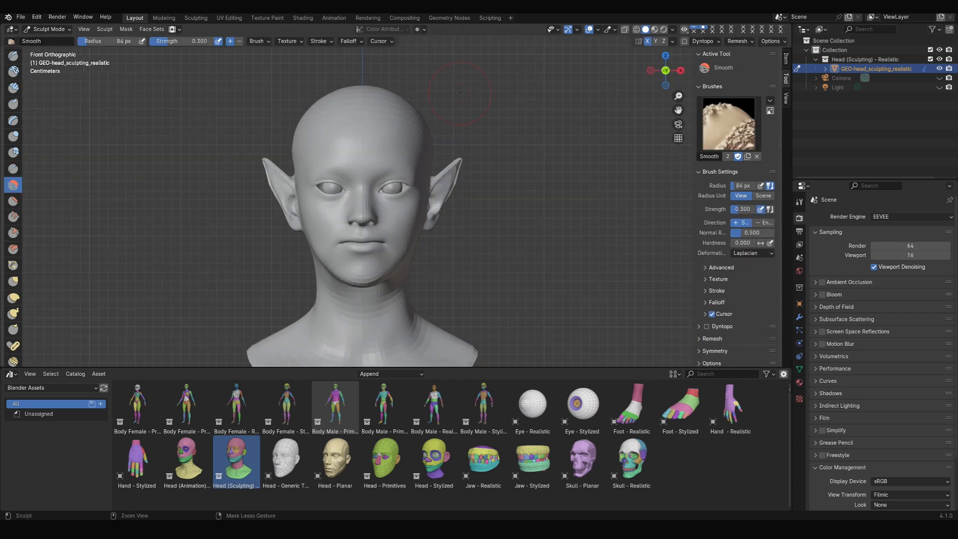
shift+middle_drag(426, 260, 394, 196)
mouse_move(394, 196)
middle_down()
mouse_move(424, 165)
mouse_move(349, 190)
middle_up()
- Adjust the proportions of the head, ear bases and neck with the Elastic Deform brush, slimming the neck at a 91 px radius
click(13, 298)
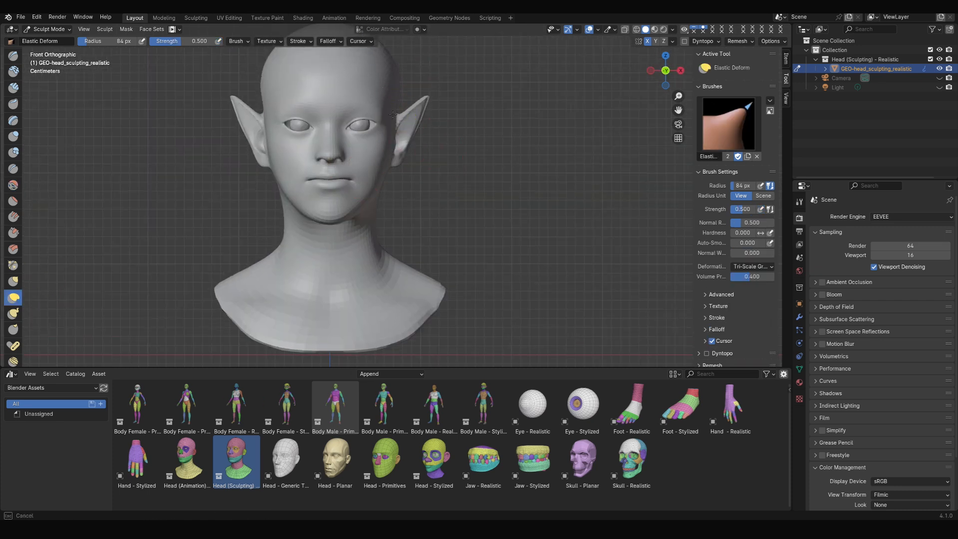
shift+middle_drag(399, 140, 399, 204)
drag(394, 140, 388, 140)
alt+middle_drag(399, 149, 349, 150)
drag(328, 98, 328, 95)
shift+middle_drag(329, 224, 327, 112)
mouse_move(279, 165)
middle_down()
mouse_move(332, 129)
mouse_move(284, 149)
middle_up()
drag(380, 209, 370, 211)
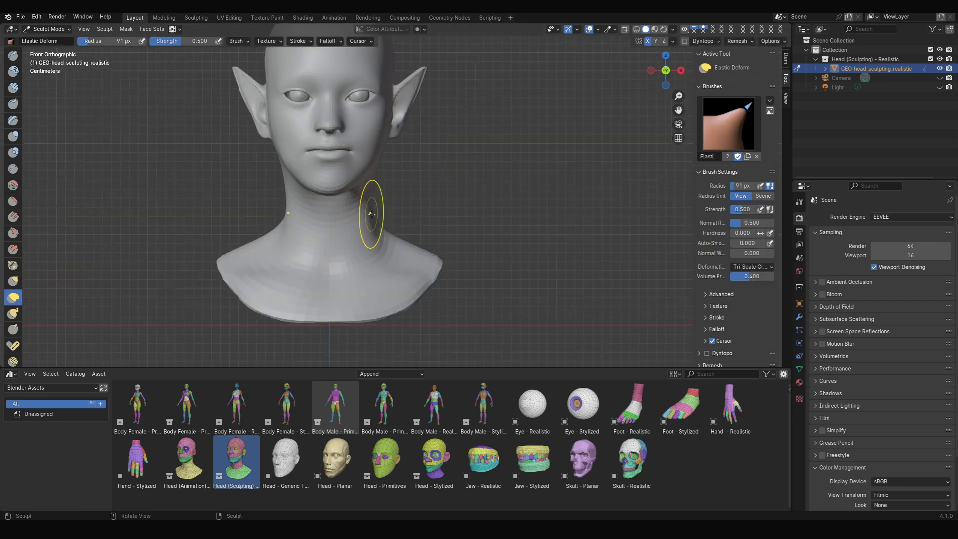
middle_drag(423, 209, 349, 192)
mouse_move(359, 165)
shift+middle_down()
mouse_move(389, 239)
mouse_move(349, 210)
shift+middle_up()
- Smooth the face and reshape the eye corners with the Elastic Deform brush at a 48 px radius
click(13, 186)
key(f)
click(13, 315)
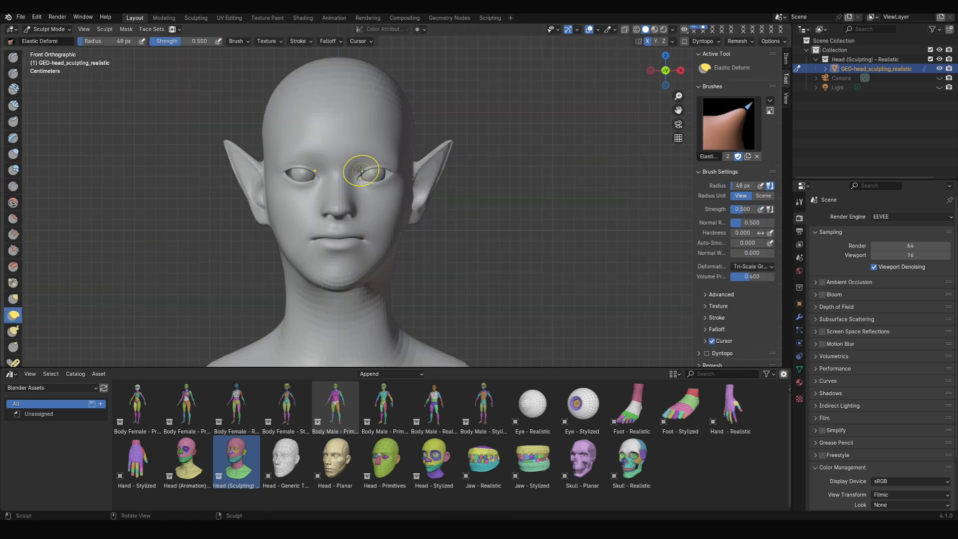
scroll(351, 161, up, 2)
click(48, 29)
click(37, 39)
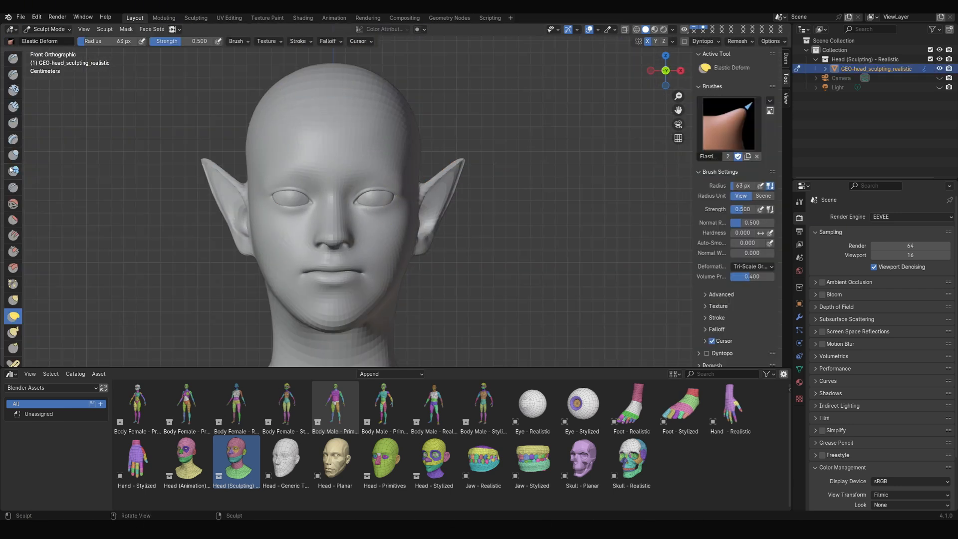
- Smooth the whole head again with the Mesh Filter at strength 1.000, and continue shaping it with Elastic Deform at a 63 px radius
scroll(380, 188, down, 2)
alt+middle_drag(379, 188, 439, 185)
click(13, 171)
scroll(469, 170, up, 2)
shift+middle_drag(495, 167, 474, 140)
scroll(13, 279, down, 10)
click(13, 326)
drag(515, 246, 655, 259)
middle_drag(656, 259, 558, 244)
scroll(13, 199, up, 5)
click(13, 120)
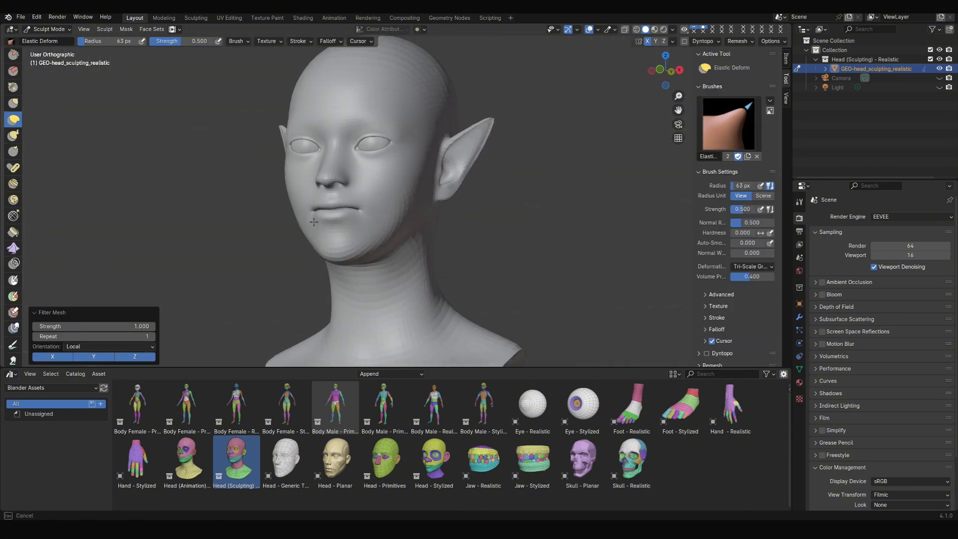
ctrl+middle_drag(451, 135, 453, 174)
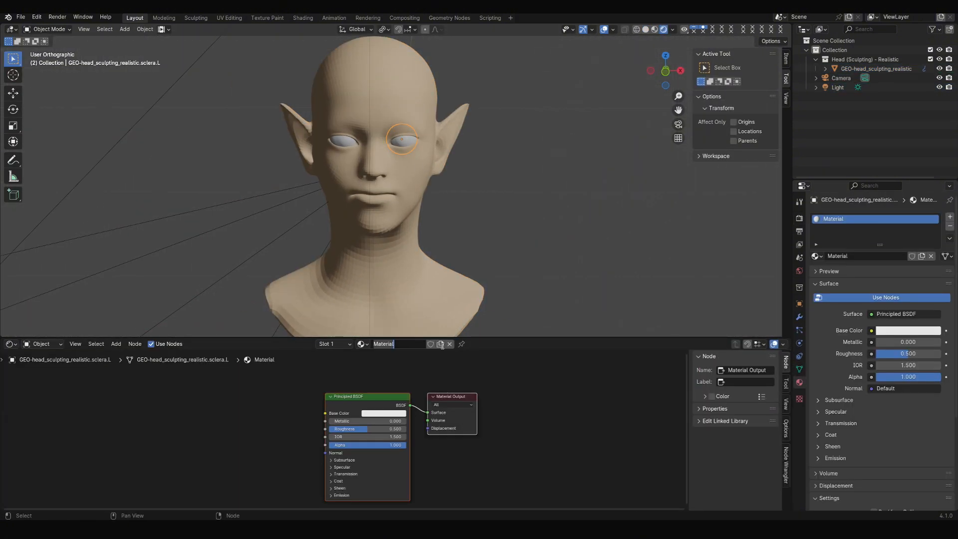
- Name the left eyeball's material Eyes_White and delete its Principled BSDF node to make room for a new shader
key(Delete)
key(shift+a)
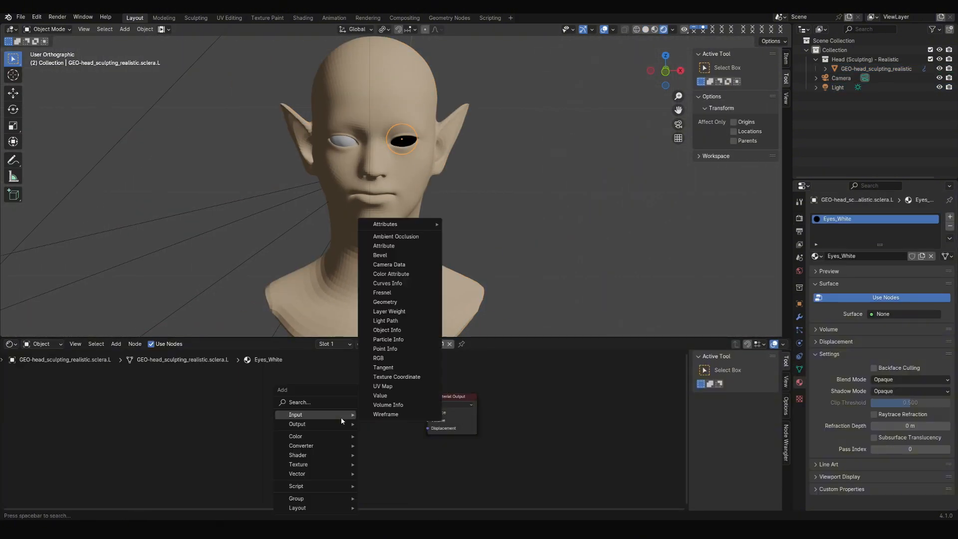
click(243, 394)
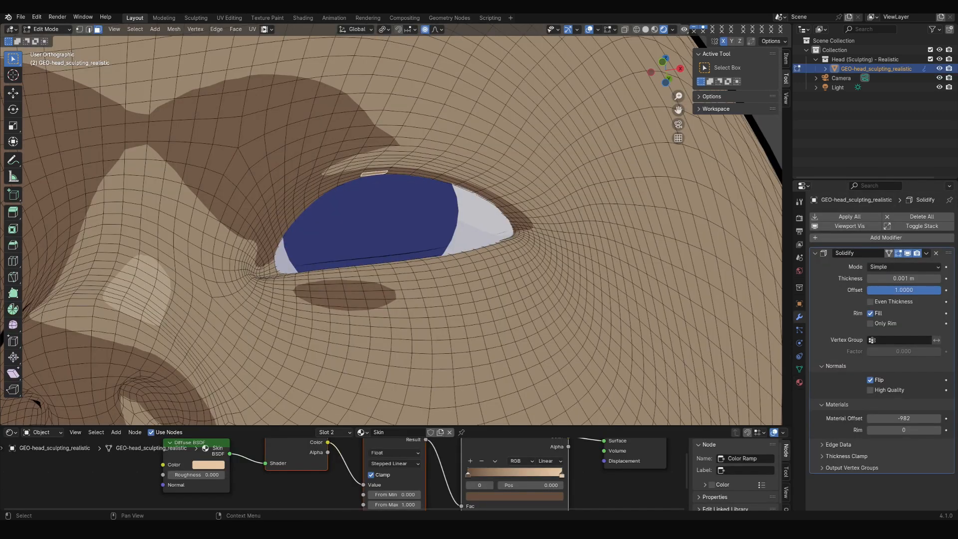
- Select the strip of faces along the upper eyelid, duplicate it in place and separate it into its own eyelash object
scroll(279, 239, up, 2)
ctrl+click(302, 174)
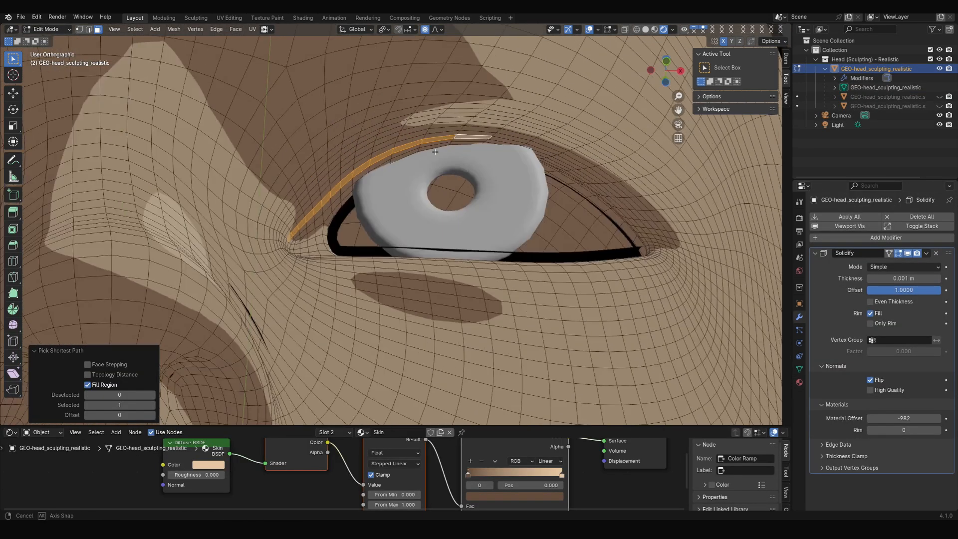
scroll(539, 181, up, 2)
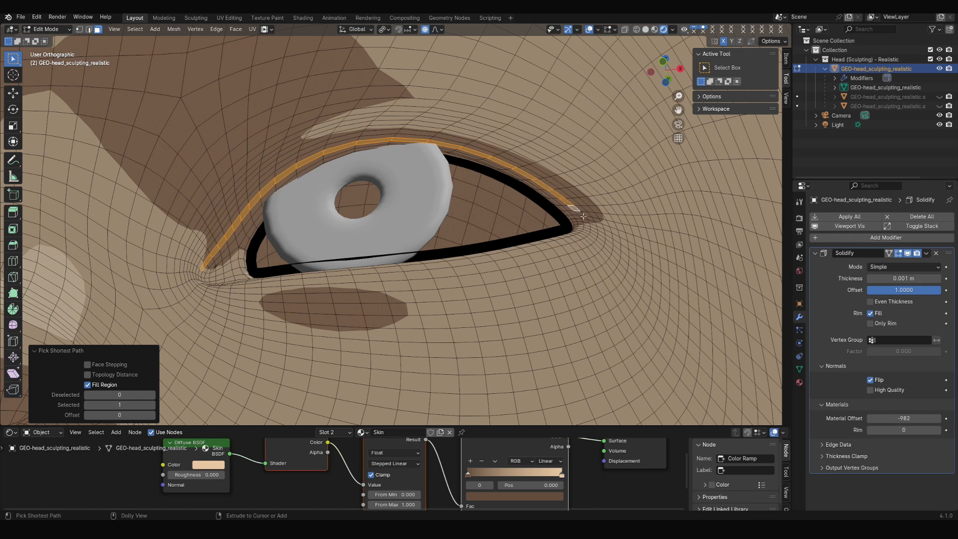
key(ctrl+KP_Add)
key(shift+d)
right_click(515, 185)
key(p)
click(882, 116)
scroll(449, 224, down, 4)
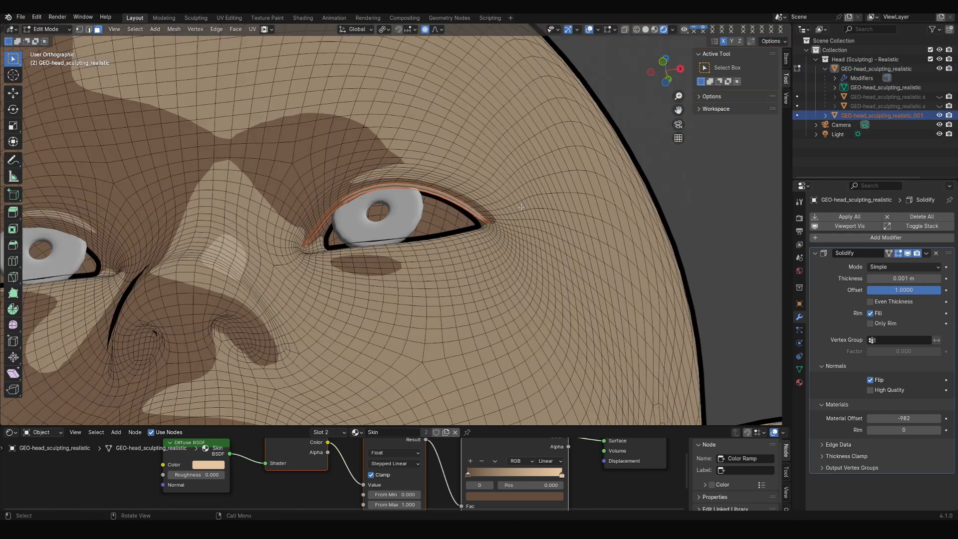
- Mirror the eyelash strip across X to the other eye with a Mirror modifier that uses the head as the mirror object
key(KP_1)
scroll(511, 458, down, 2)
scroll(523, 324, down, 2)
click(866, 238)
click(912, 313)
scroll(888, 349, down, 3)
mouse_move(449, 249)
middle_down()
mouse_move(450, 224)
mouse_move(449, 249)
middle_up()
key(Tab)
click(424, 163)
click(504, 220)
click(935, 480)
click(464, 174)
key(shift+a)
click(885, 238)
click(913, 313)
scroll(449, 250, down, 3)
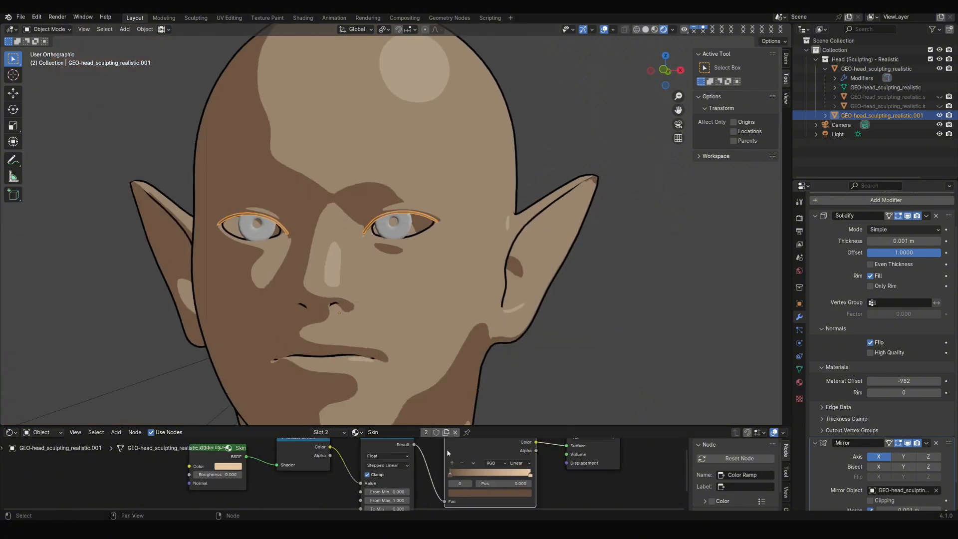
- Give the eyelash strip its own Eyelash material and turn its color ramp black
click(530, 475)
click(489, 493)
drag(526, 399, 527, 439)
click(488, 492)
scroll(534, 246, down, 3)
- Unhide the eye objects and remove the extra material slot from the eyelash object
click(939, 107)
scroll(534, 246, up, 4)
click(371, 206)
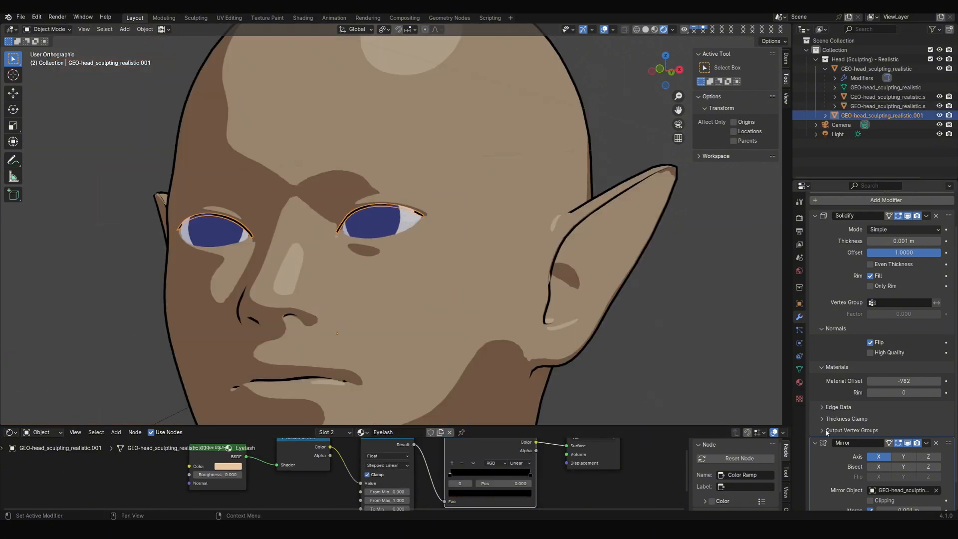
click(799, 382)
click(853, 219)
click(948, 227)
- Try a Solidify offset of -1 on the eyelash object and remove its Solidify modifier
click(799, 317)
mouse_move(905, 278)
mouse_down()
mouse_move(928, 278)
mouse_move(905, 278)
mouse_up()
drag(923, 289, 869, 289)
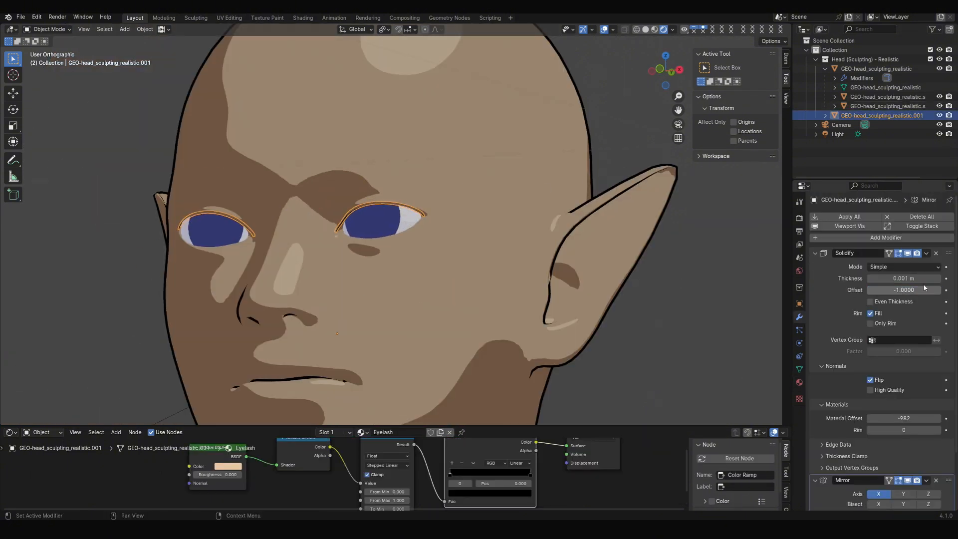
click(935, 253)
- Move the eyelash object about 1 mm forward in the side view so it sits in front of the eyelid, and deselect it
scroll(384, 211, up, 4)
key(KP_3)
key(g)
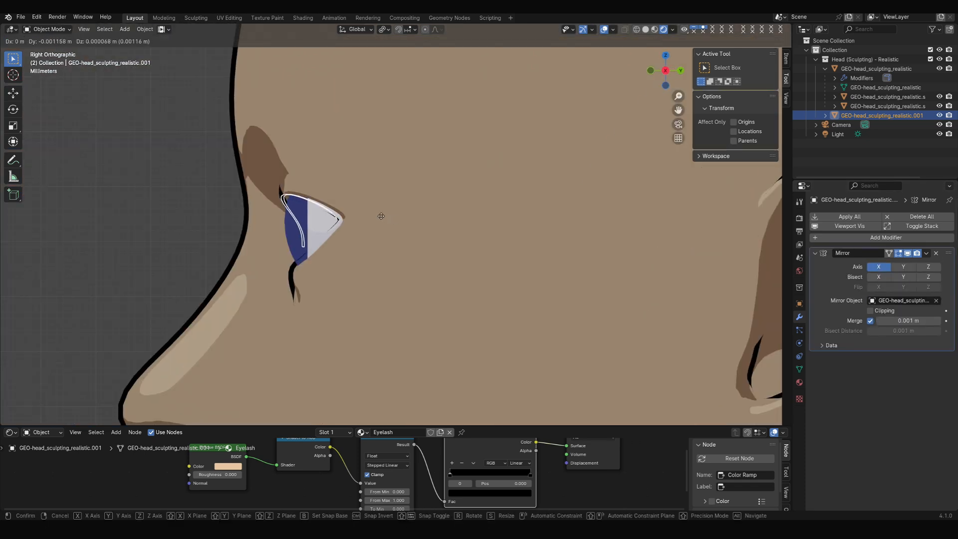
click(381, 214)
key(KP_1)
key(Tab)
key(Tab)
key(KP_3)
key(g)
right_click(349, 211)
click(463, 261)
scroll(549, 260, down, 6)
click(562, 261)
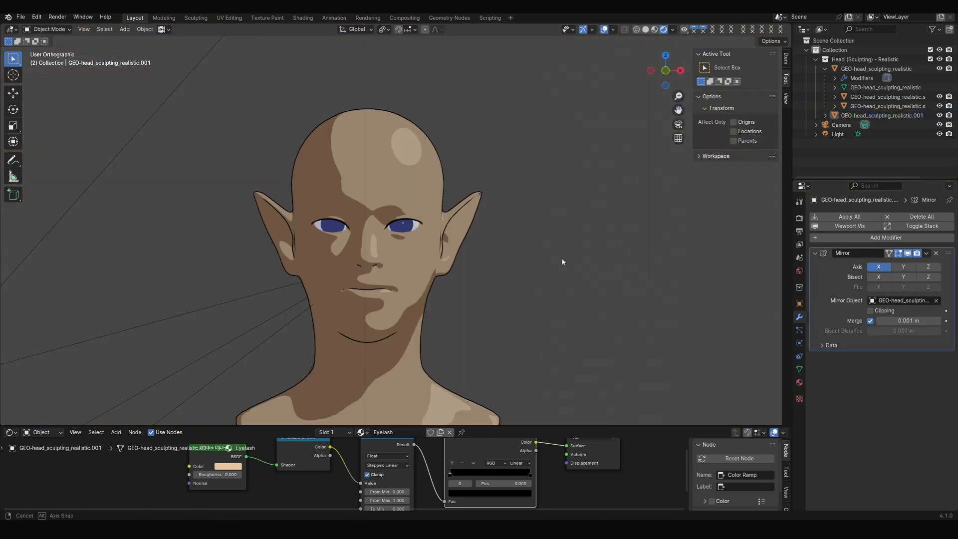
- Extrude the eyelash strip about 0.001 m along its normals to thicken it, and reposition it in the side view
middle_drag(529, 260, 469, 175)
scroll(464, 259, down, 2)
scroll(518, 257, up, 4)
scroll(519, 257, down, 4)
scroll(471, 239, up, 5)
click(467, 219)
key(Tab)
scroll(469, 221, up, 4)
key(e)
click(574, 274)
key(KP_3)
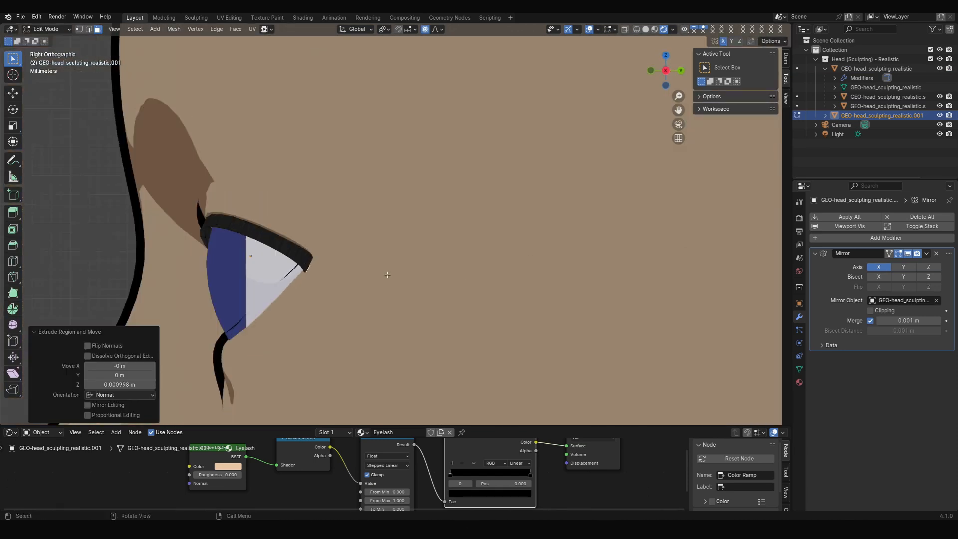
key(g)
key(KP_1)
- Extrude the outer end of the eyelash in several segments and move them into a tapered flick turning down around the eye corner
key(e)
key(g)
key(g)
alt+middle_drag(584, 302, 399, 300)
key(e)
key(g)
click(396, 302)
key(g)
key(g)
scroll(528, 287, down, 2)
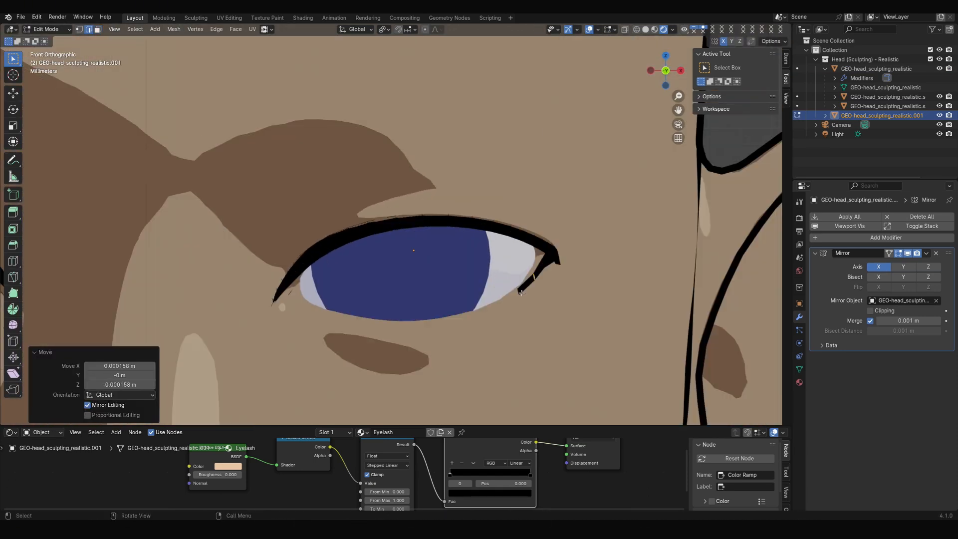
- Refine the tapered flick at the eyelash's outer corner by moving its end vertices
click(536, 282)
middle_drag(536, 288, 593, 324)
scroll(554, 325, up, 3)
key(g)
click(559, 344)
key(g)
click(596, 331)
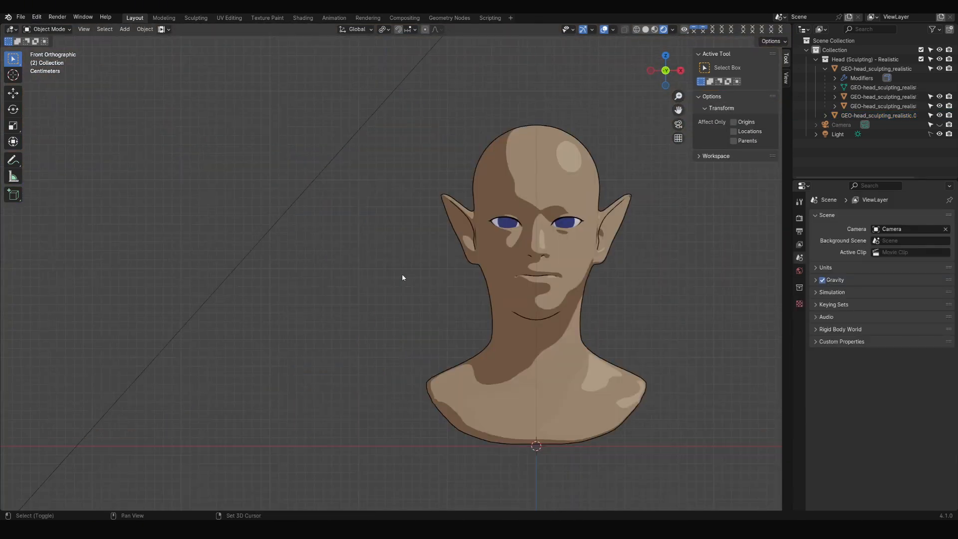
- Add a Bézier circle rotated 90° about X, scale it to about 0.042 and place it beside the head in front view
key(shift+a)
mouse_move(402, 273)
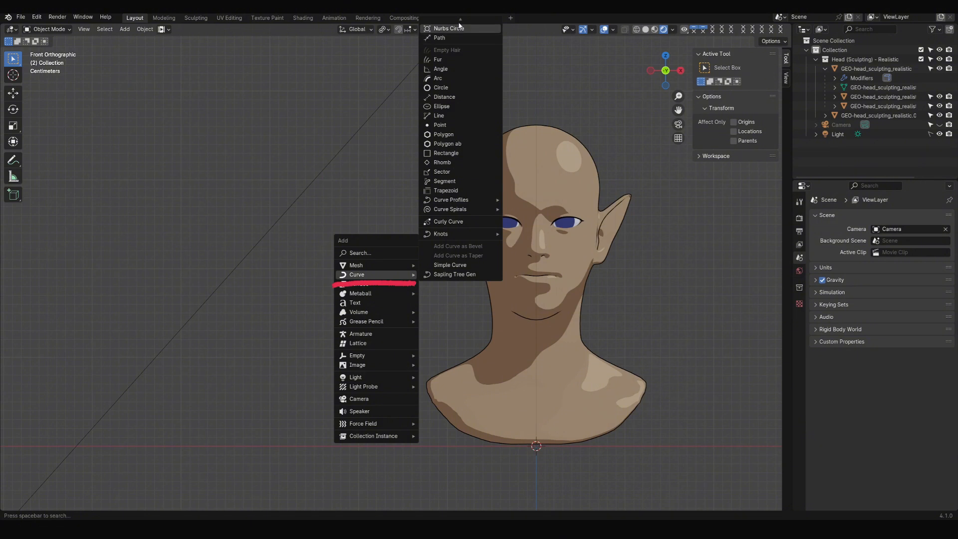
mouse_move(461, 18)
click(441, 33)
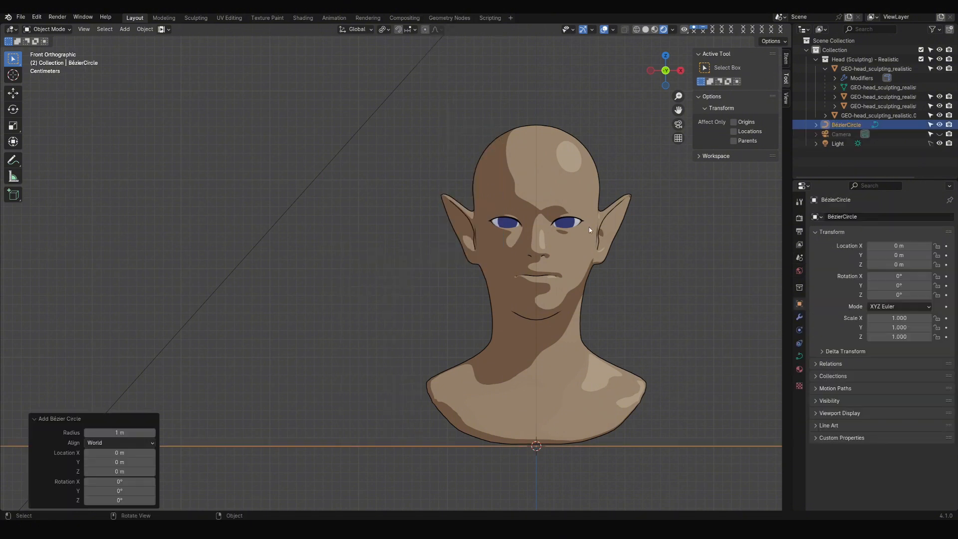
key(s)
click(515, 434)
key(g)
click(301, 194)
key(s)
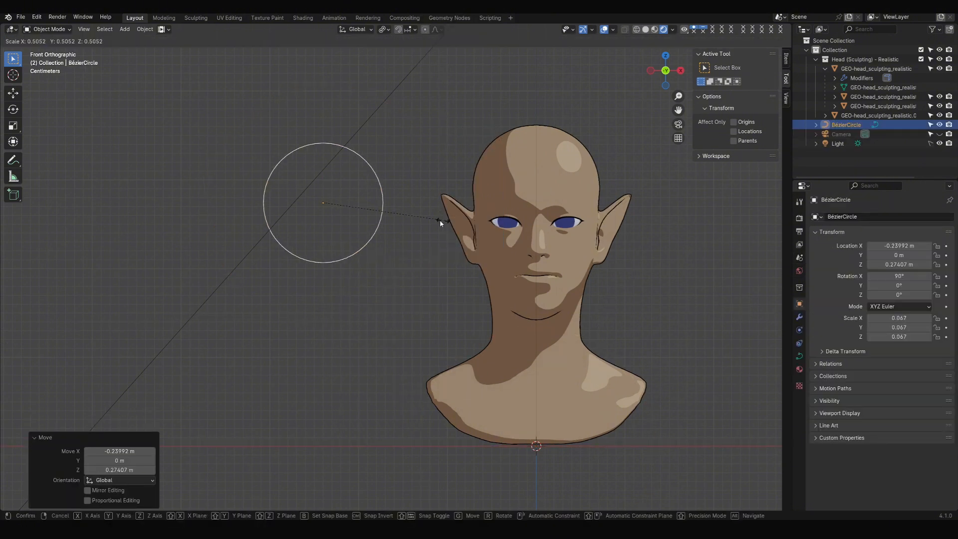
click(396, 217)
key(g)
click(428, 190)
- Raise the circle's bottom control point to flatten its underside, and shrink the handles of both side points
key(Tab)
drag(308, 197, 307, 196)
key(g)
key(z)
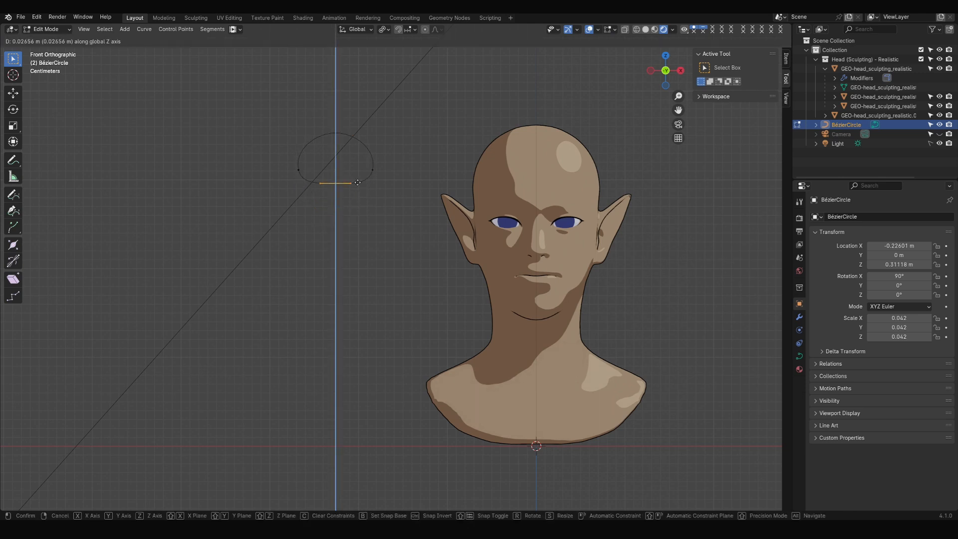
click(309, 173)
click(372, 169)
key(s)
click(316, 169)
click(298, 169)
key(s)
click(326, 174)
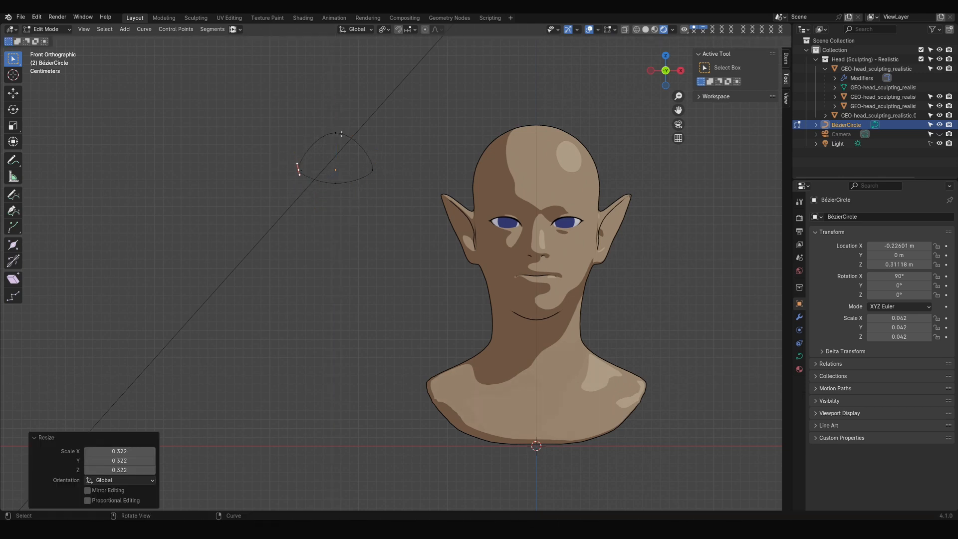
- Lower the circle's top control point and raise the bottom one slightly to form a low dome-shaped hair profile
click(339, 134)
key(g)
click(342, 150)
click(339, 183)
key(g)
click(340, 178)
click(344, 150)
click(345, 145)
key(Tab)
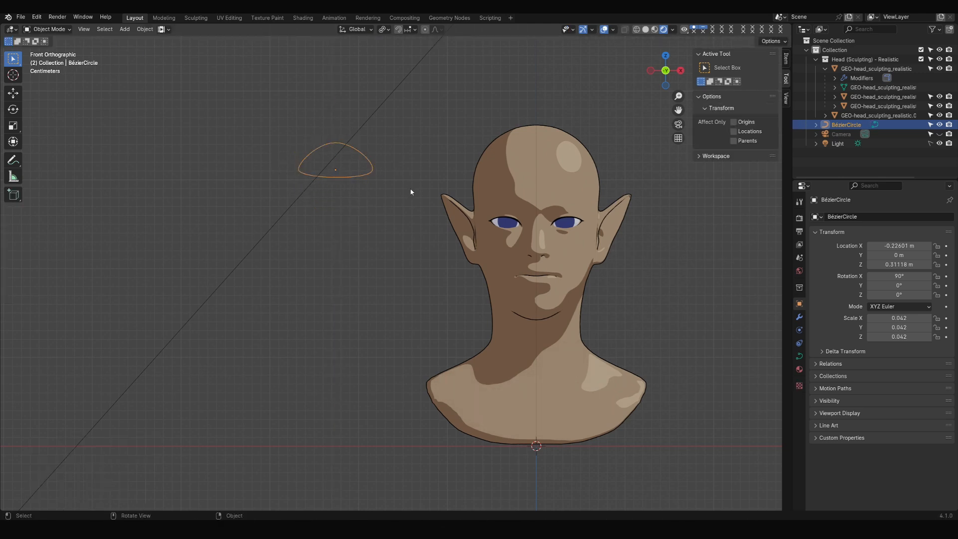
- Scale the dome-shaped profile curve up to about 0.06 and reposition it beside the head
key(g)
click(399, 207)
key(s)
click(412, 172)
key(g)
click(392, 176)
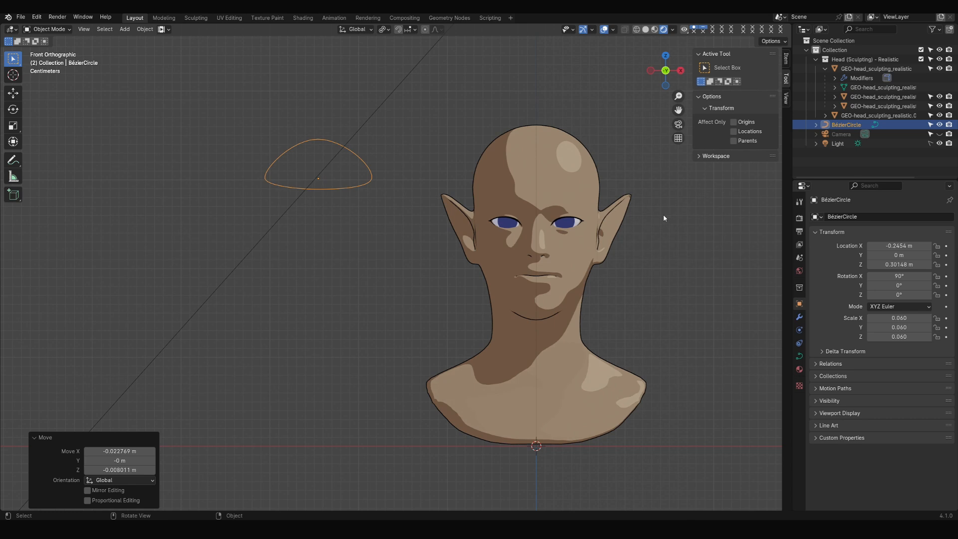
- Add a Path curve and rotate it -90° in the front view so it stands vertically
click(614, 175)
key(shift+a)
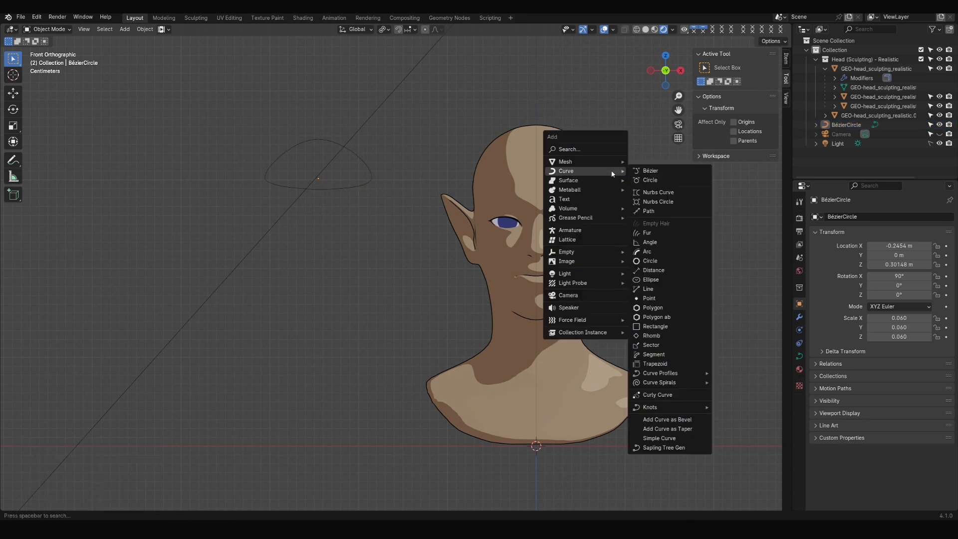
click(662, 210)
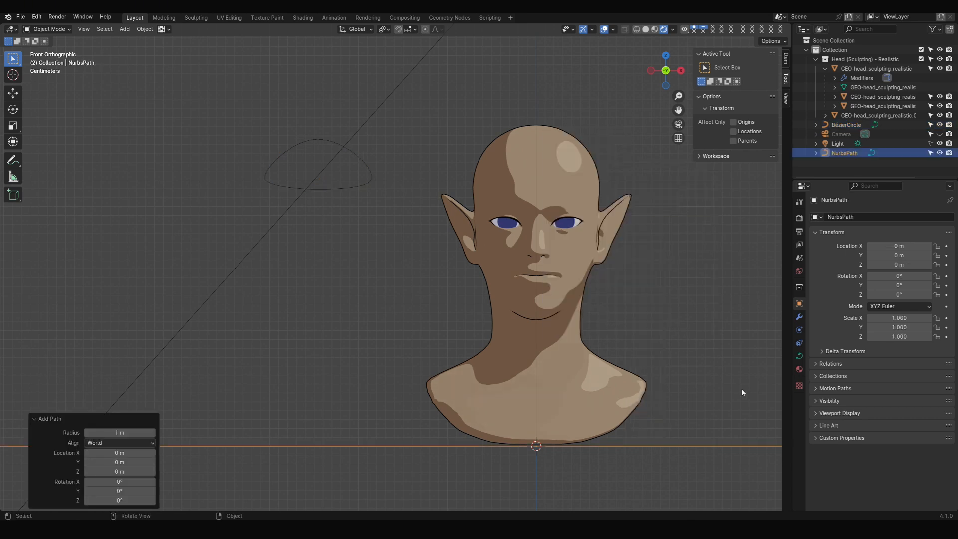
scroll(722, 386, down, 5)
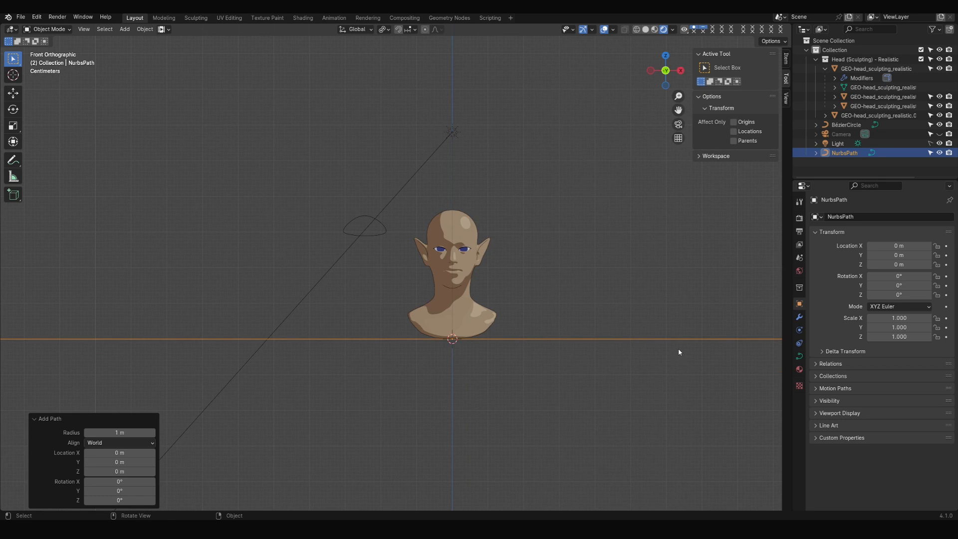
key(r)
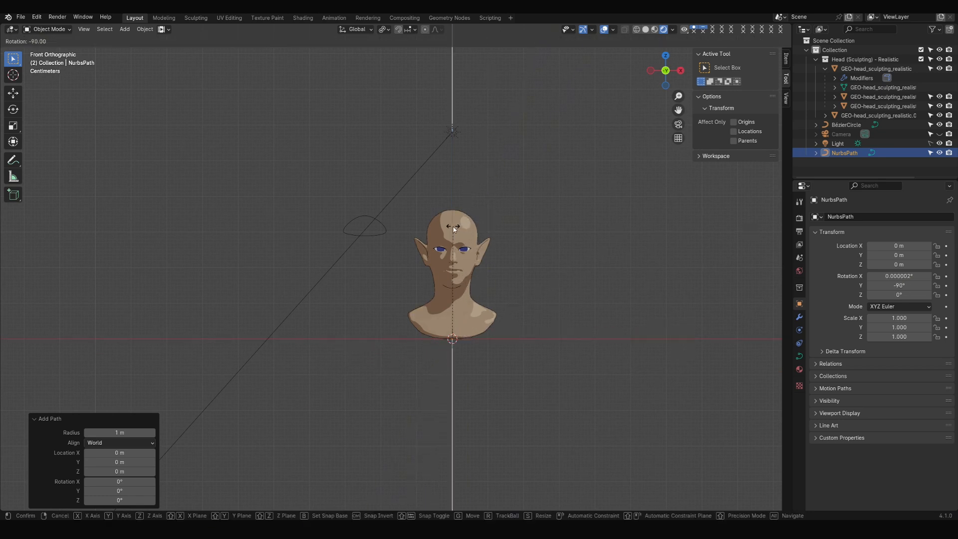
key(Return)
- Scale the path down to about 0.092 and move it next to the face at about X -0.072 m, Z 0.305 m
key(s)
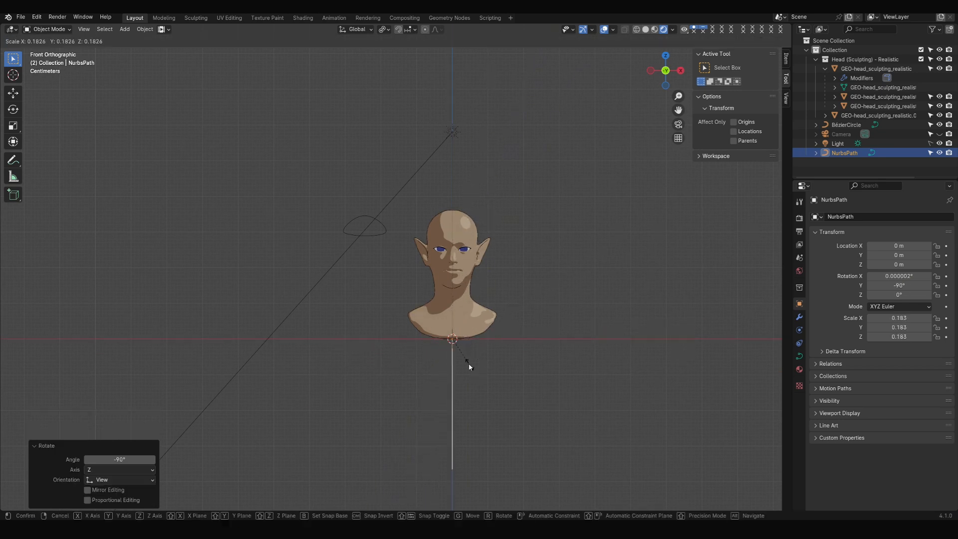
click(462, 354)
key(g)
click(429, 243)
key(s)
click(521, 244)
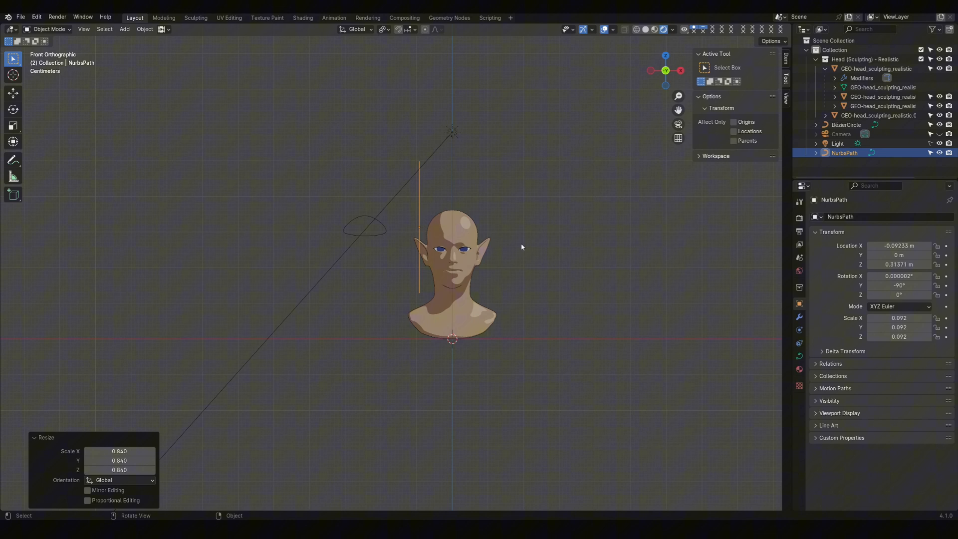
key(g)
click(528, 246)
scroll(497, 239, up, 3)
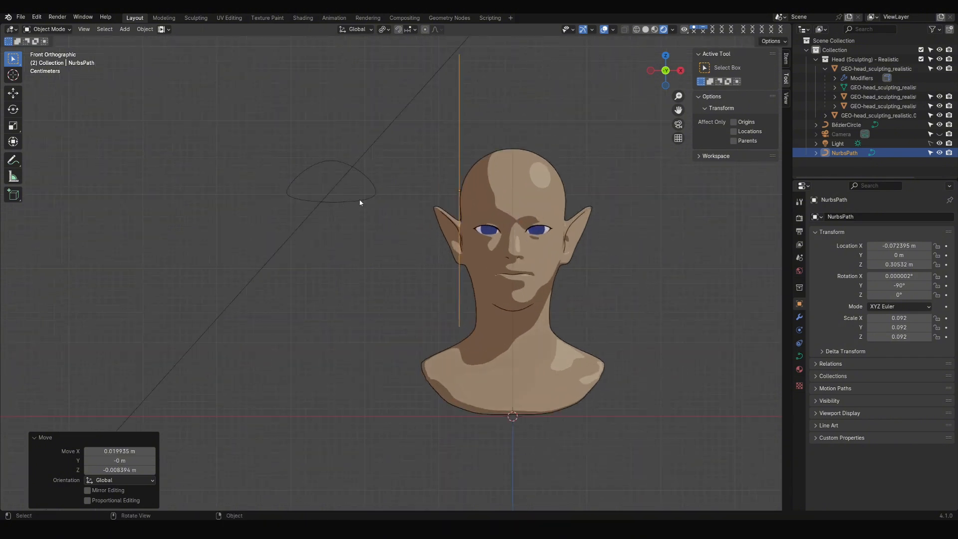
- Bevel the path using the dome-shaped BézierCircle as its bevel object, and enable Fill Caps
click(800, 356)
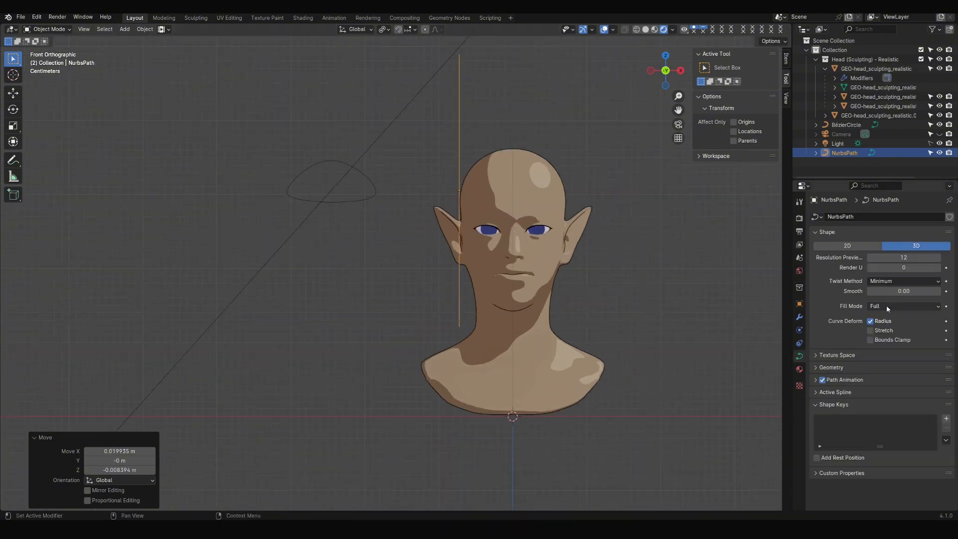
click(817, 369)
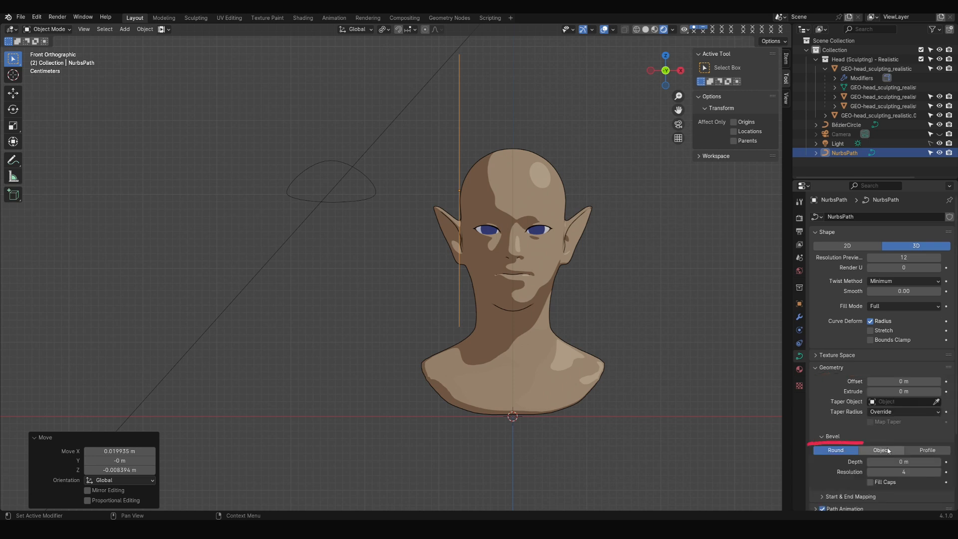
scroll(888, 451, down, 2)
click(880, 413)
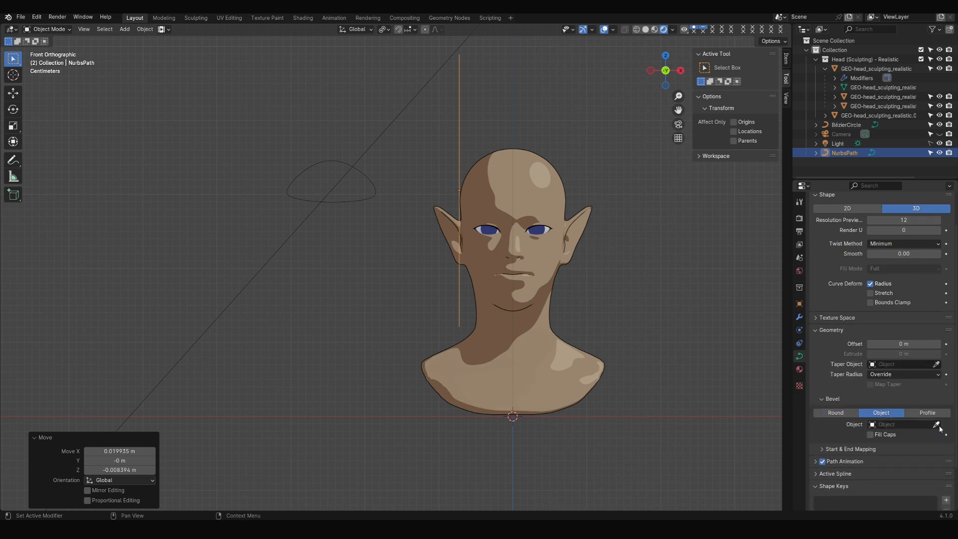
click(374, 193)
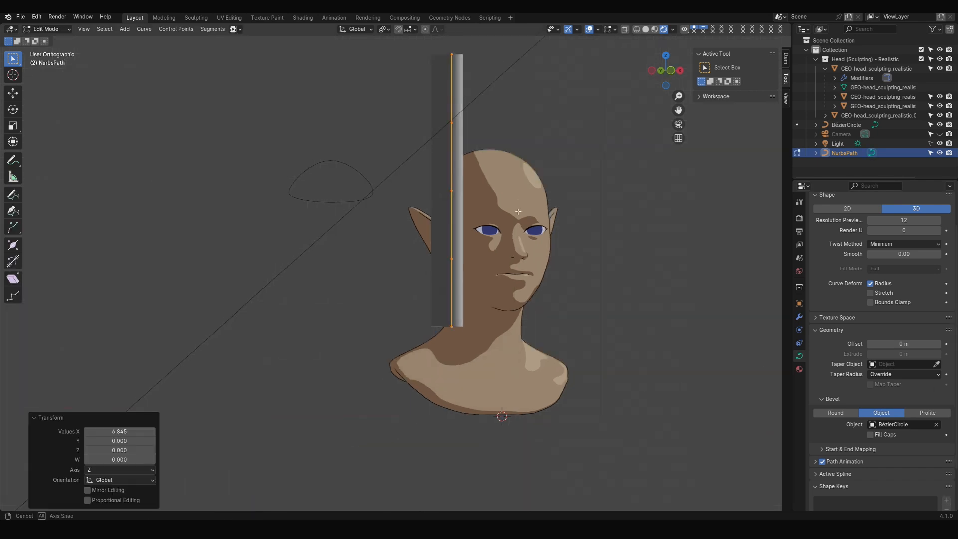
mouse_move(529, 219)
middle_down()
mouse_move(463, 245)
mouse_move(466, 276)
mouse_move(513, 217)
middle_up()
key(KP_1)
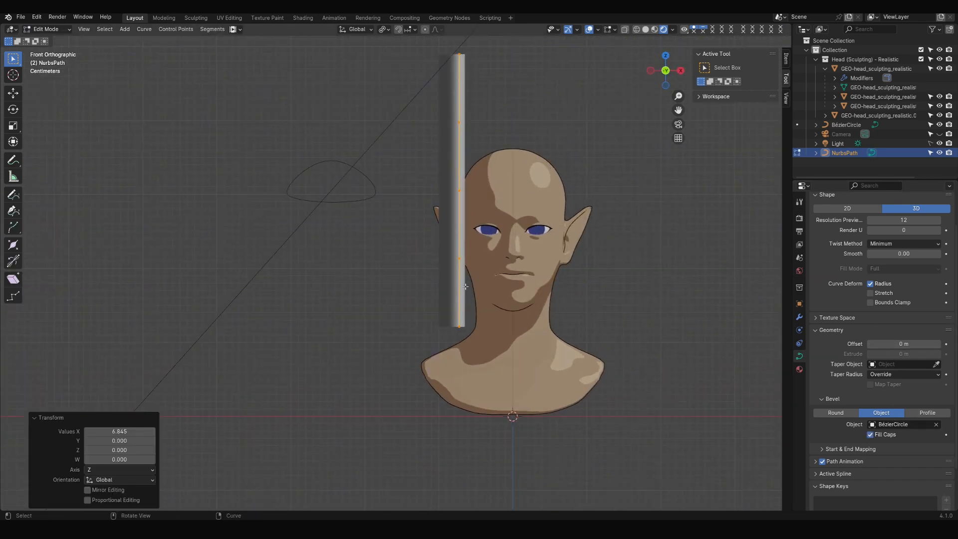
- Bend the path's control points from the crown over the forehead and shrink its tip to form a tapered hair lock
middle_drag(465, 286, 474, 292)
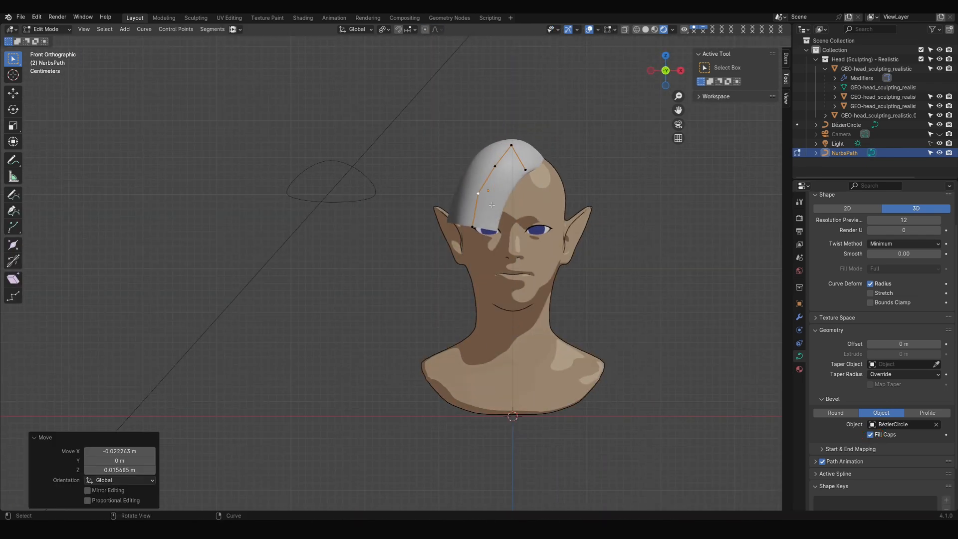
key(alt+s)
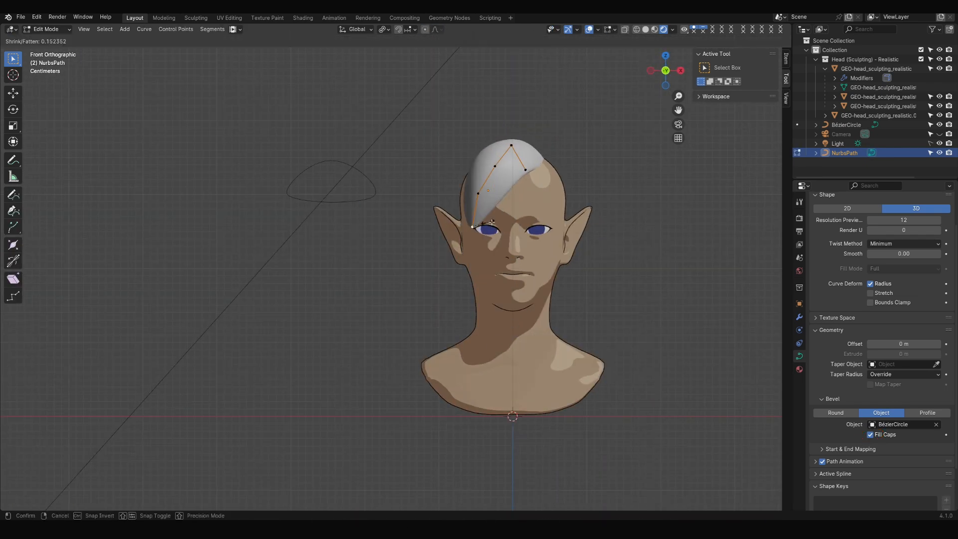
click(491, 222)
middle_drag(491, 221, 479, 209)
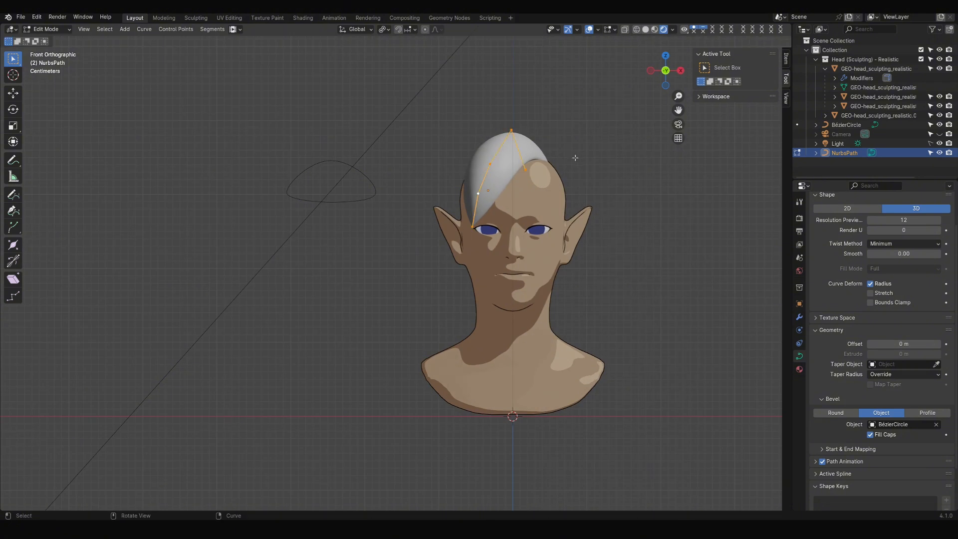
middle_drag(468, 199, 489, 171)
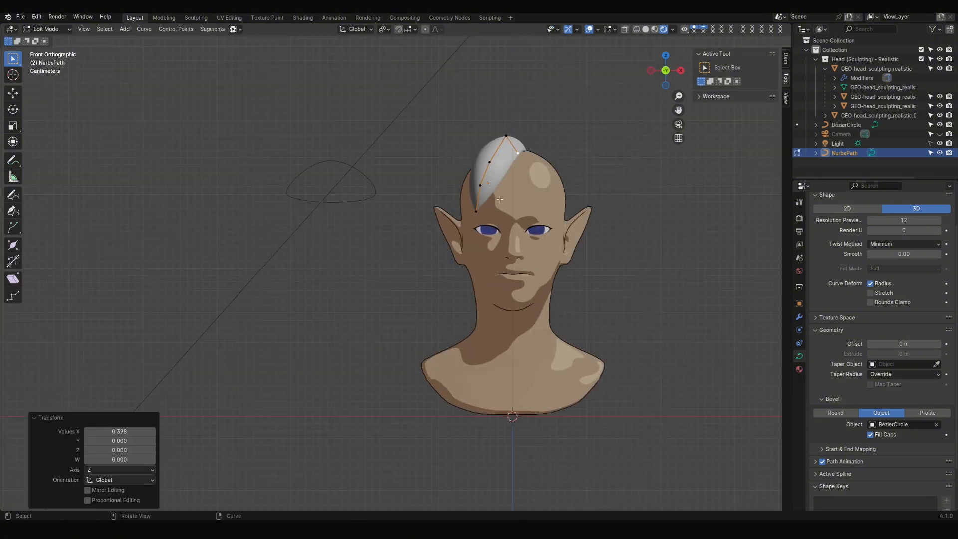
key(KP_7)
key(KP_1)
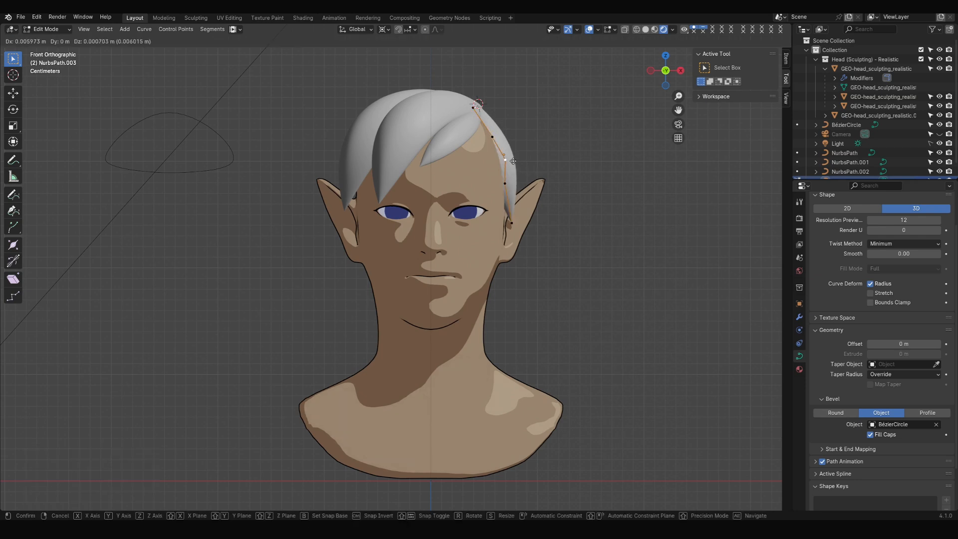
- Cover the scalp with duplicated hair strands, moving and rotating their control points to follow the sides and back of the head
key(KP_7)
key(KP_3)
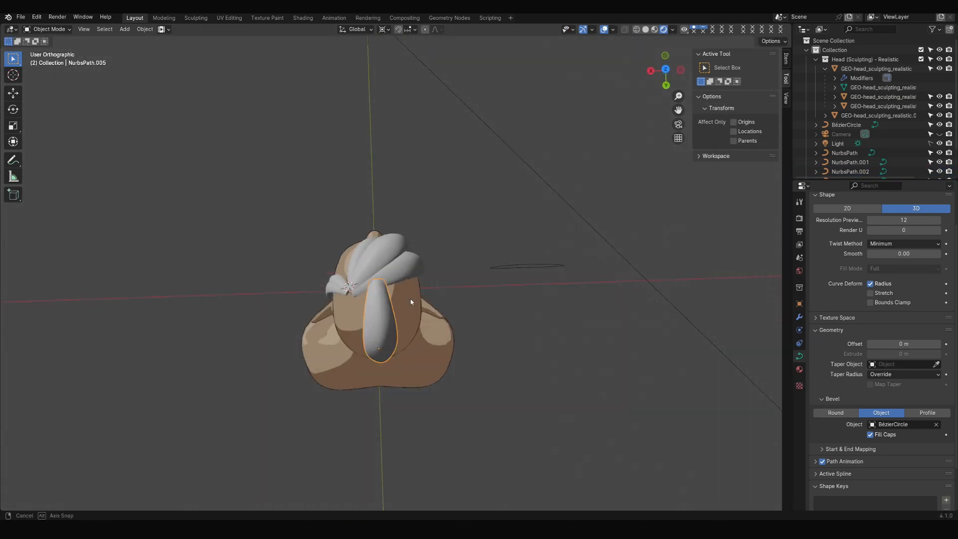
key(Tab)
right_click(301, 220)
click(302, 220)
key(g)
key(ctrl+KP_1)
key(r)
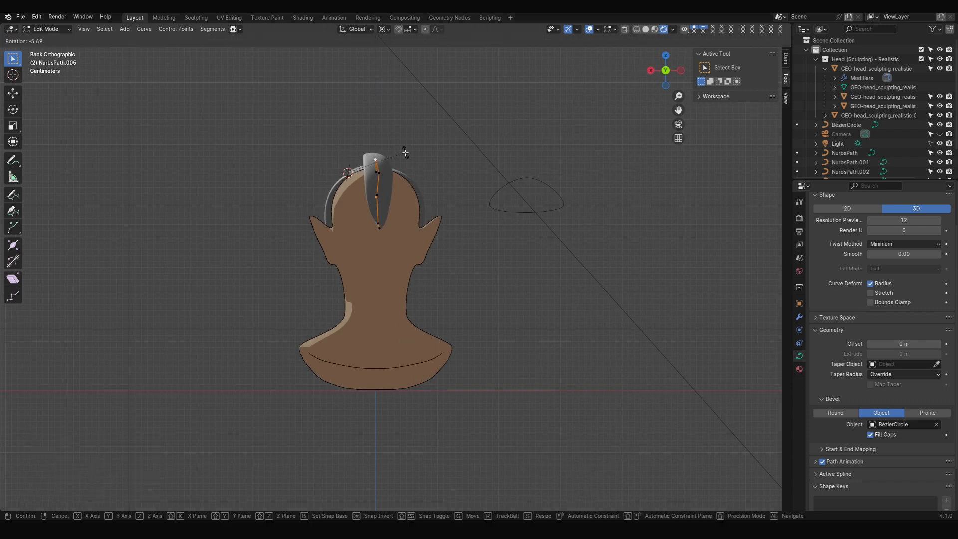
key(Tab)
scroll(426, 105, up, 4)
scroll(420, 100, down, 1)
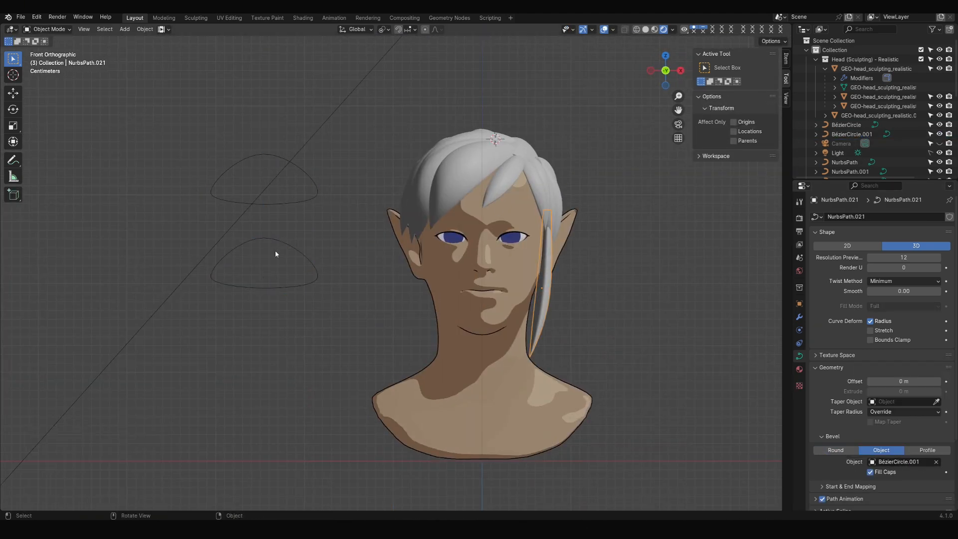
alt+middle_drag(275, 254, 534, 238)
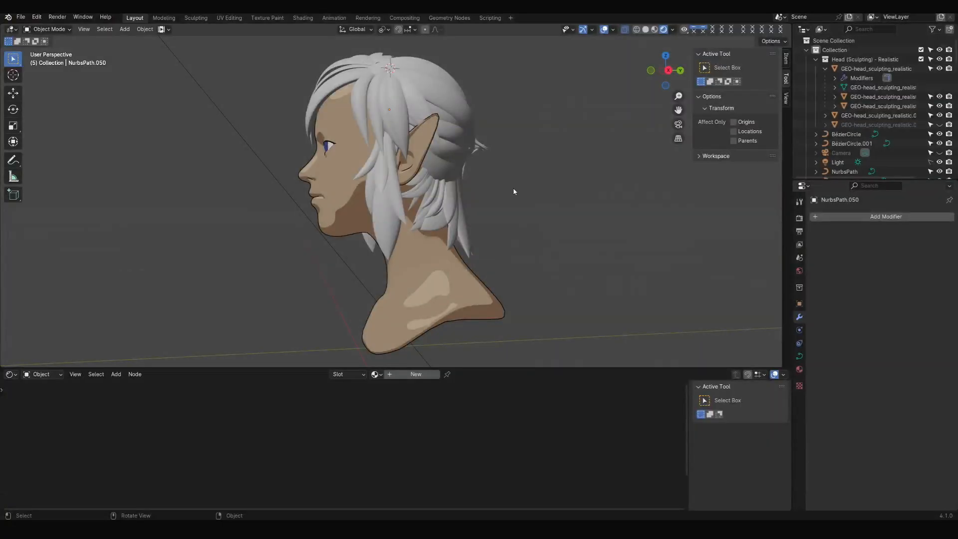
- Add a torus with 44 major and 10 minor segments, and scale it down toward the size of the head
key(shift+a)
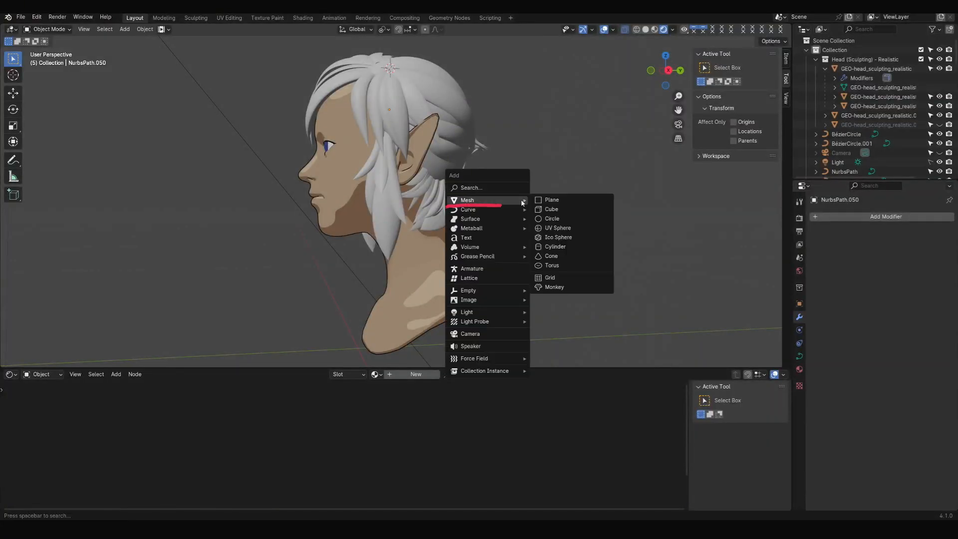
click(572, 269)
scroll(549, 269, down, 10)
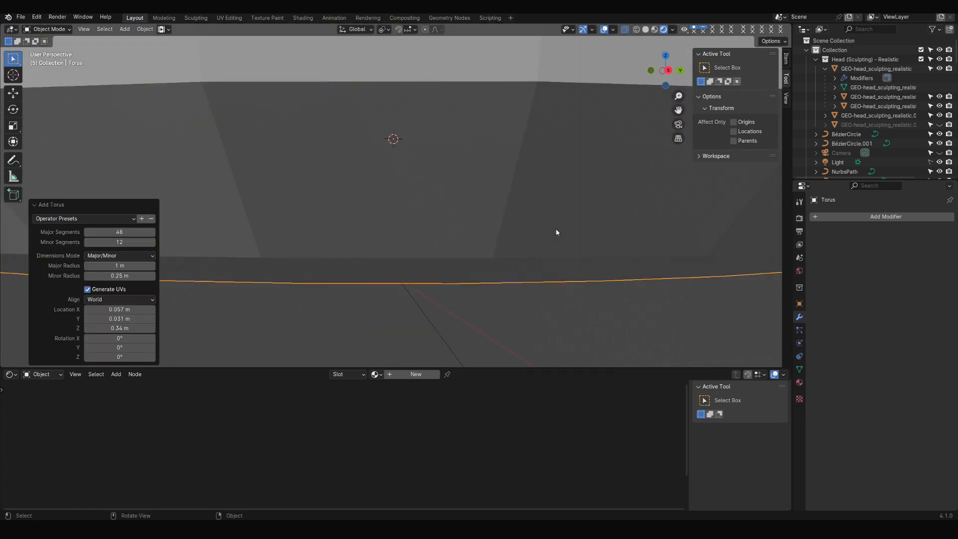
middle_drag(556, 231, 552, 252)
drag(119, 232, 102, 232)
drag(120, 242, 109, 242)
key(s)
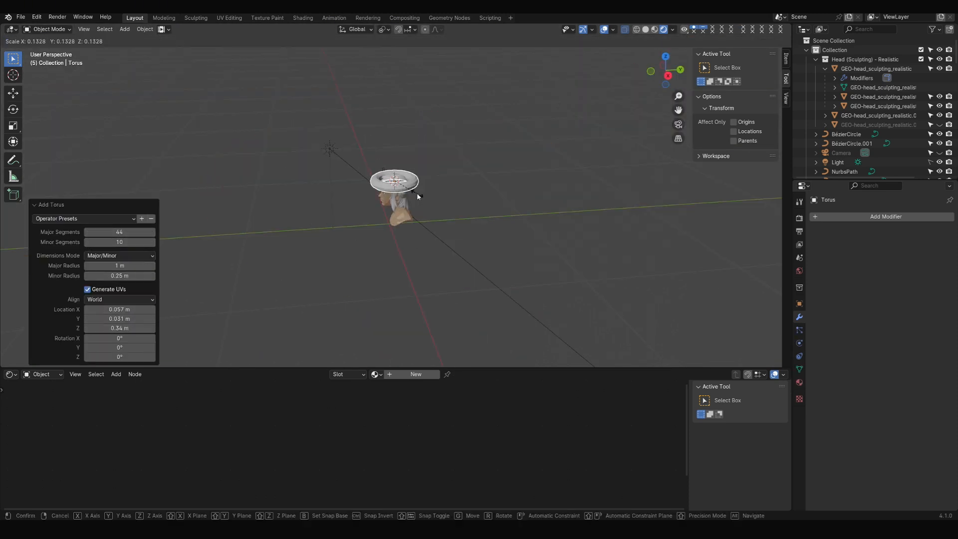
click(402, 184)
- Move, rotate and resize the torus in the side view, scaling it along Y, to make a hair tie behind the head
key(KP_3)
scroll(419, 200, up, 8)
drag(572, 368, 572, 448)
key(KP_5)
key(g)
click(607, 201)
key(r)
ctrl+click(482, 240)
key(s)
key(y)
ctrl+click(543, 231)
scroll(545, 199, up, 3)
key(s)
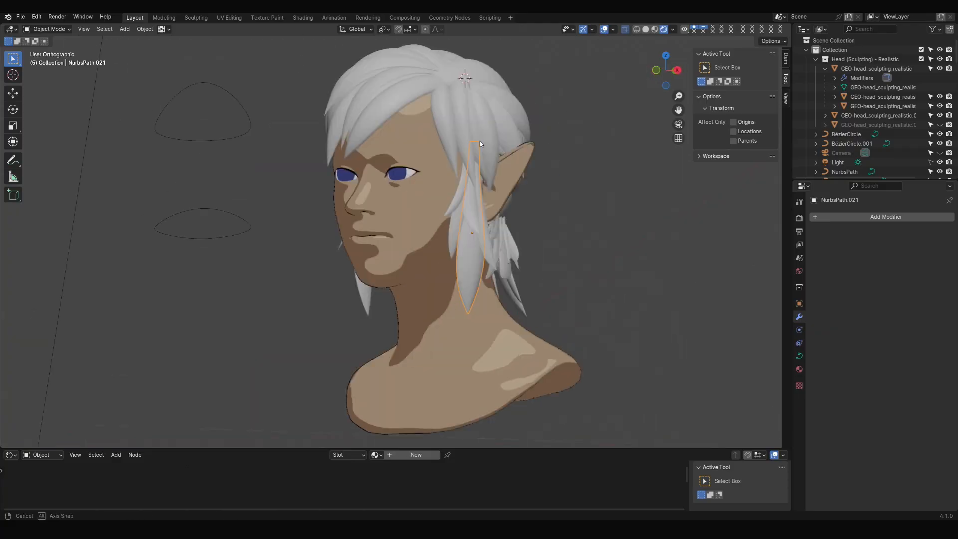
- Duplicate the curved ponytail strand and place the copy beside it, coming out of the hair tie
key(KP_3)
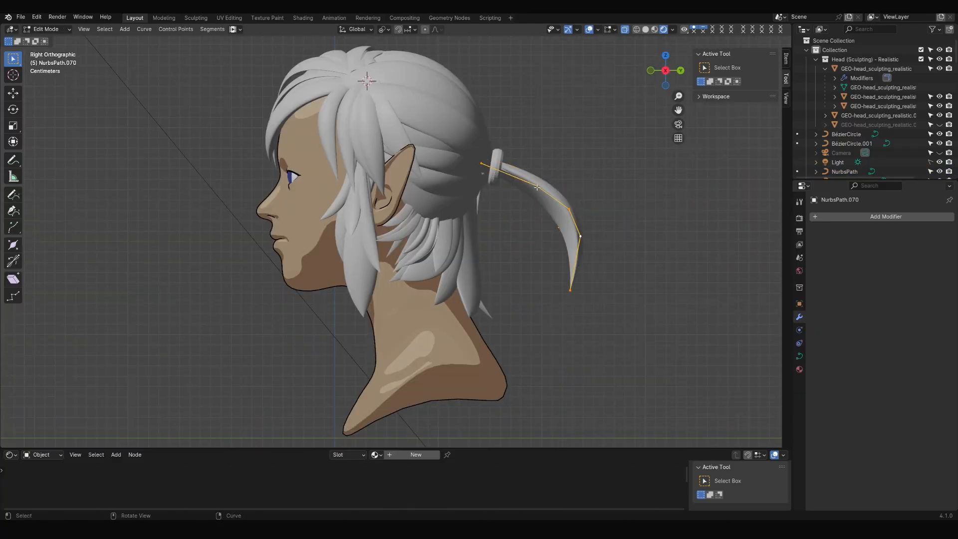
key(shift+d)
click(367, 79)
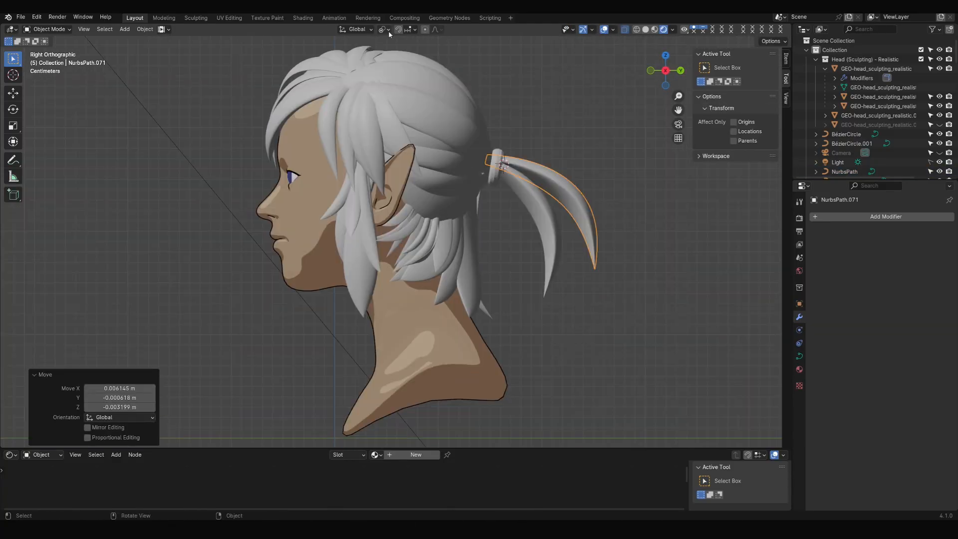
- Rotate the duplicated ponytail strand in the back view
key(ctrl+KP_1)
key(r)
click(378, 76)
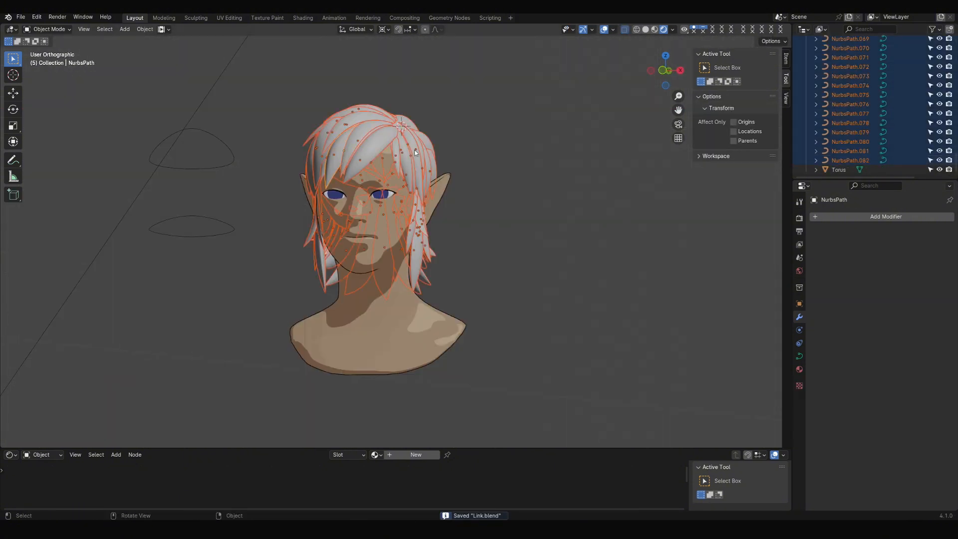
- Convert all selected hair curves to meshes and join them into a single hair object
right_click(399, 121)
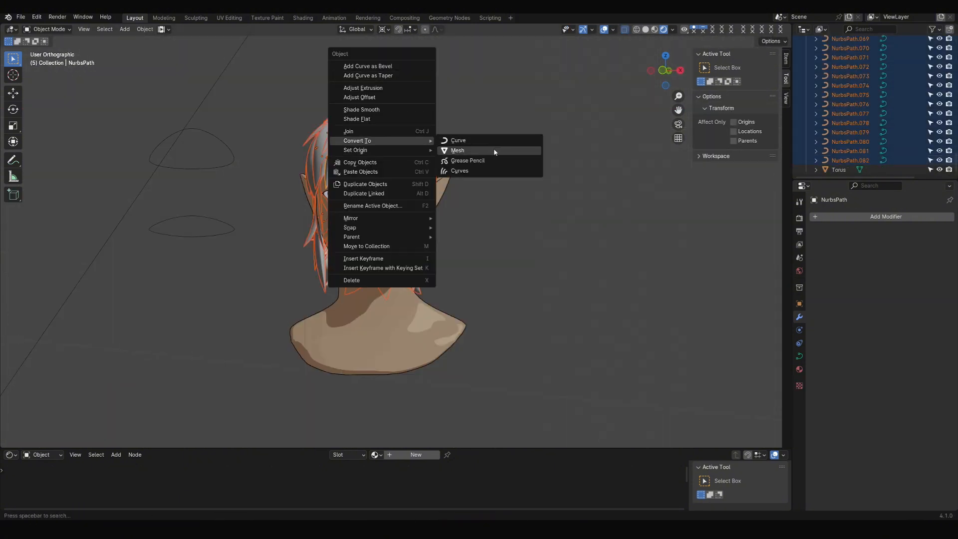
click(494, 153)
key(ctrl+j)
click(516, 156)
click(428, 163)
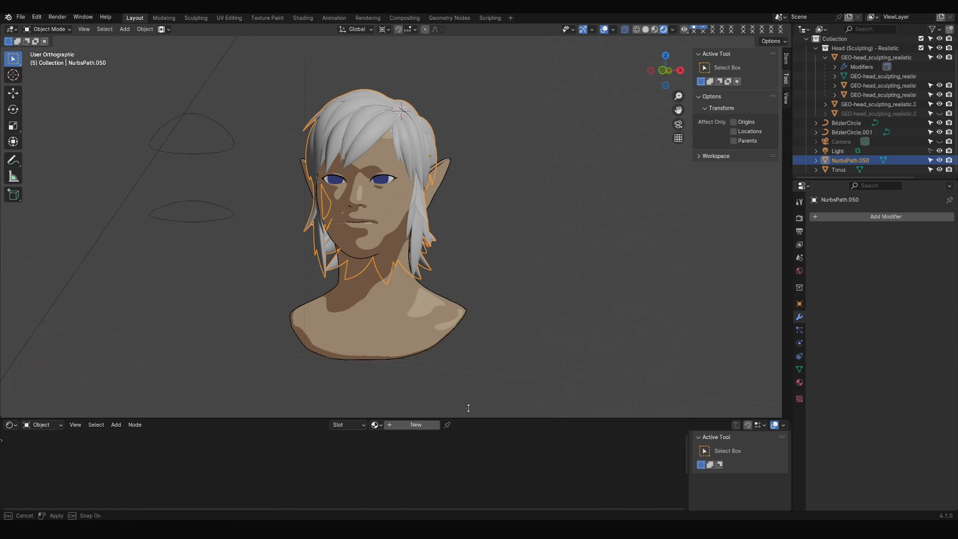
- Select a curved strip of faces above the eye on the head mesh and duplicate it as an eyebrow
scroll(459, 136, up, 3)
shift+click(458, 135)
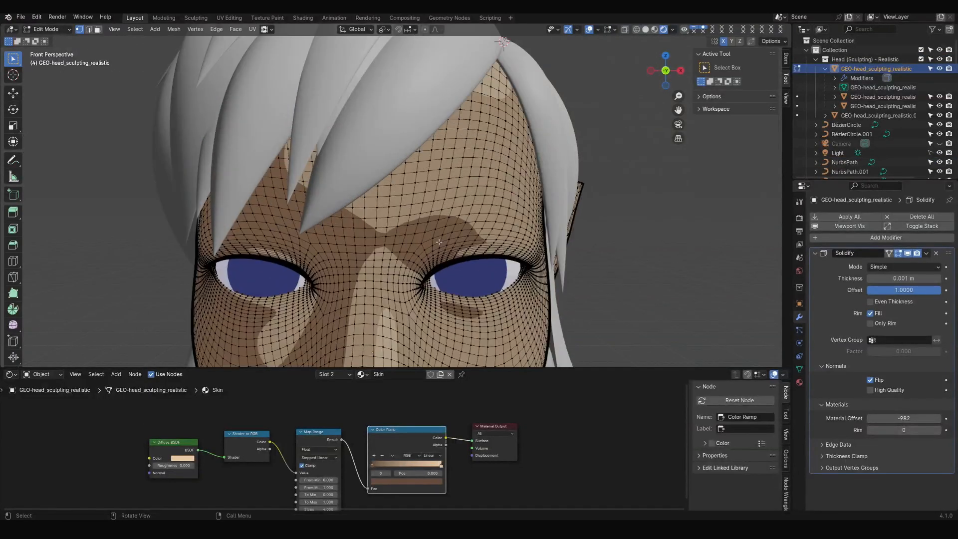
scroll(417, 203, up, 3)
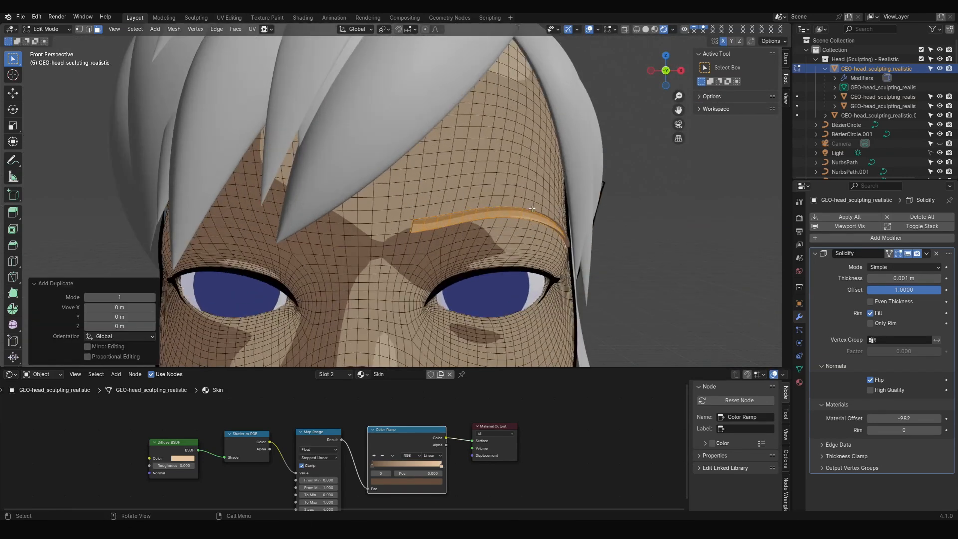
- Move the vertices at the eyebrow's inner end to shape its tip, and return to Object Mode
key(g)
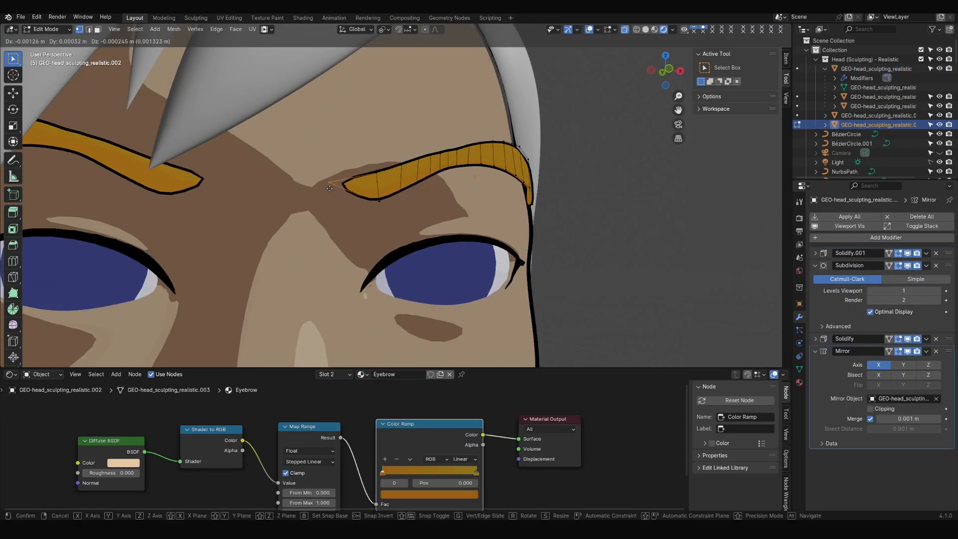
click(329, 188)
key(g)
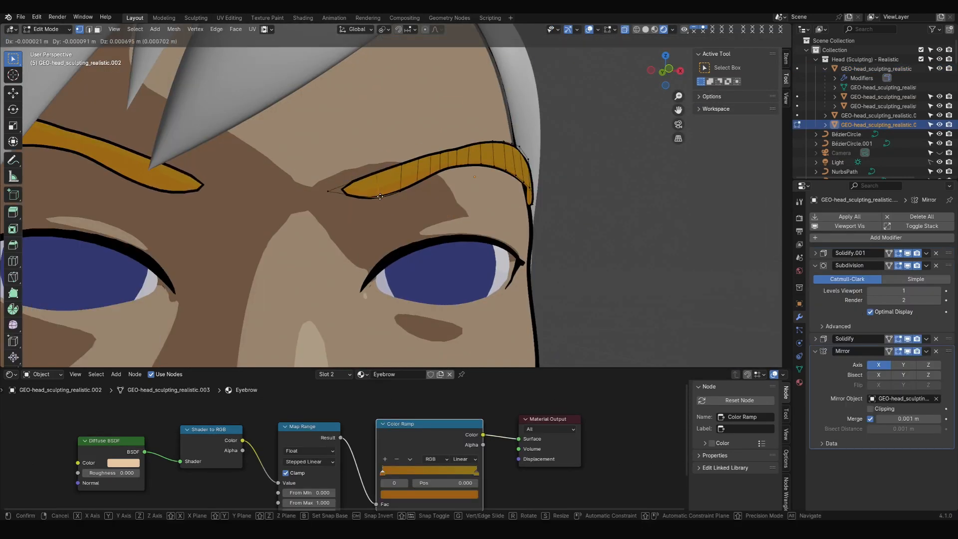
click(378, 199)
scroll(394, 199, down, 6)
key(Tab)
click(563, 215)
middle_drag(564, 215, 503, 249)
scroll(590, 149, up, 3)
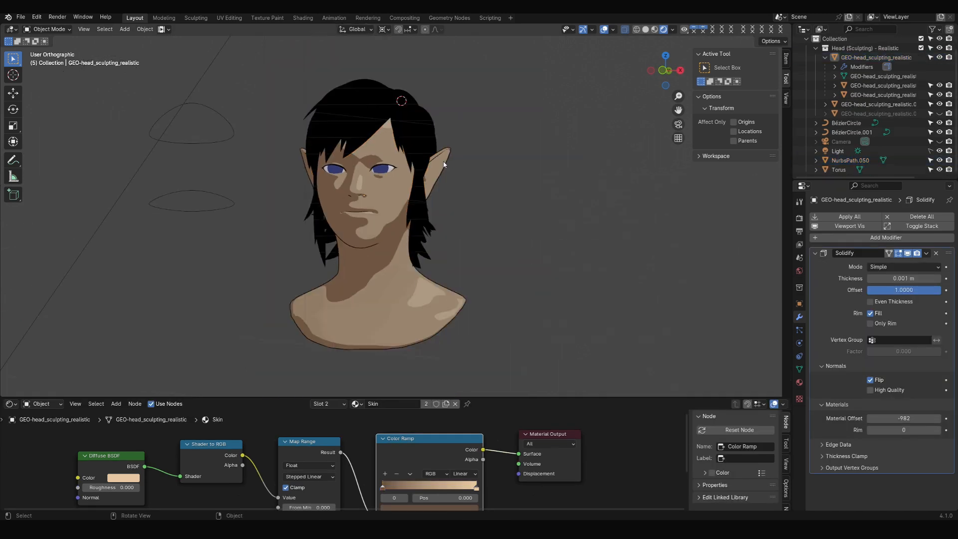
- Give the joined hair the Outline material and a separate Hair material, and recolor the Hair Color Ramp in golden tones
click(443, 164)
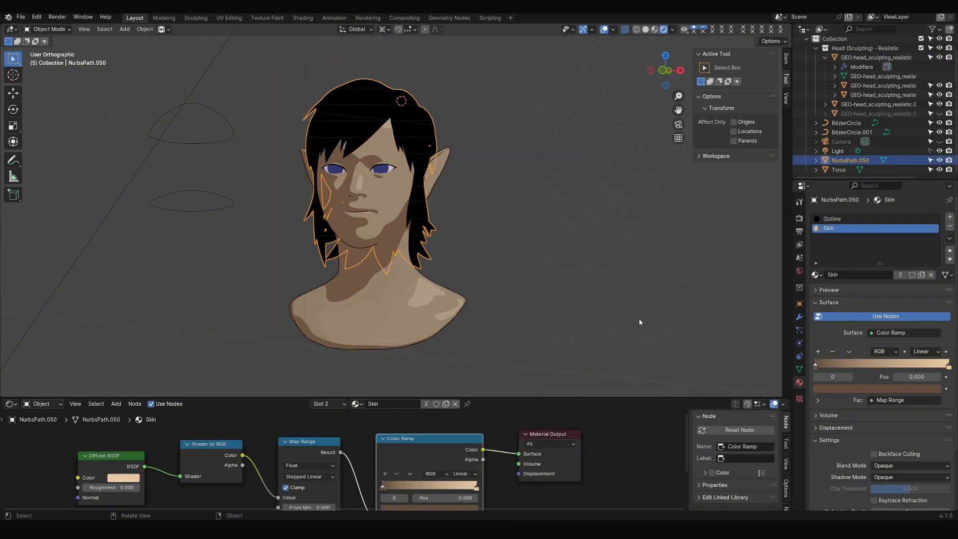
right_click(424, 255)
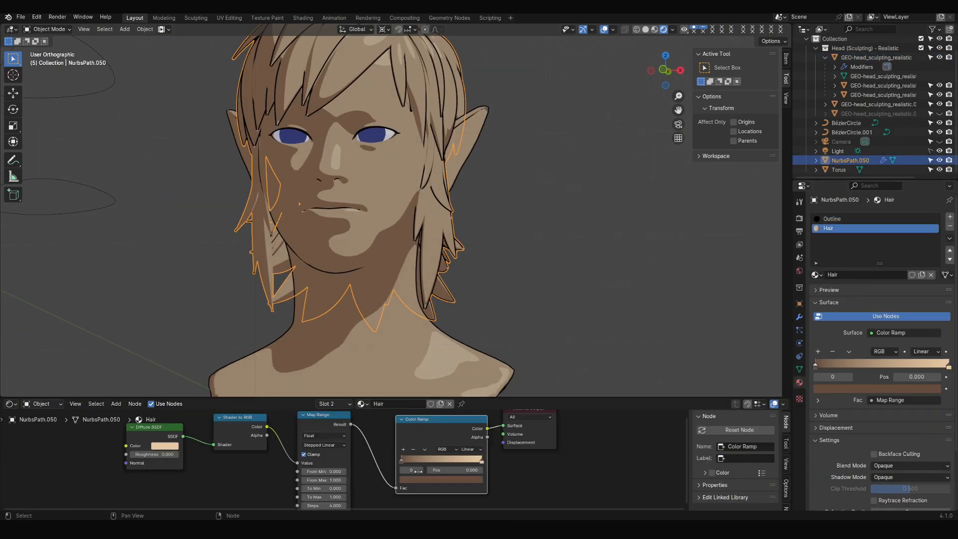
click(441, 479)
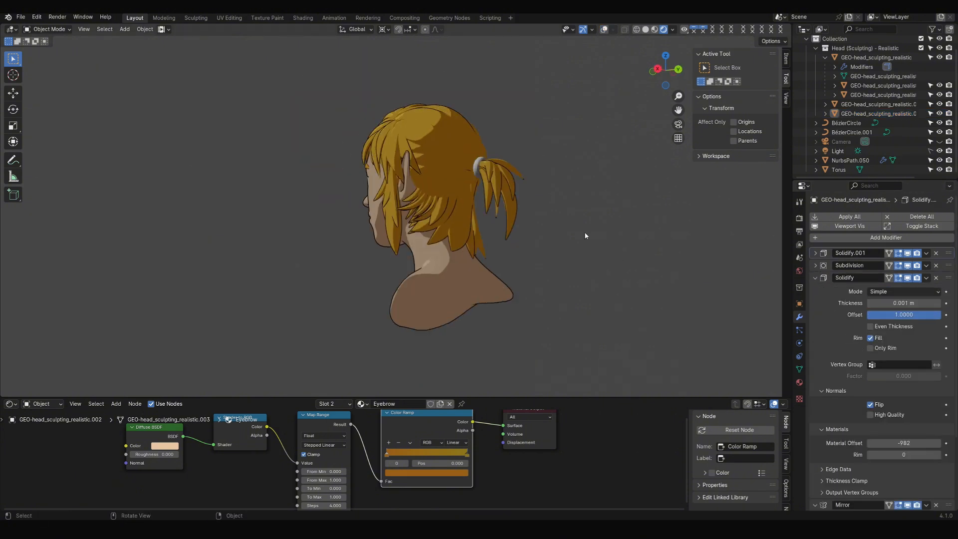
- Copy the hair tie's modifiers to the selected hoop earrings
middle_drag(584, 232, 535, 206)
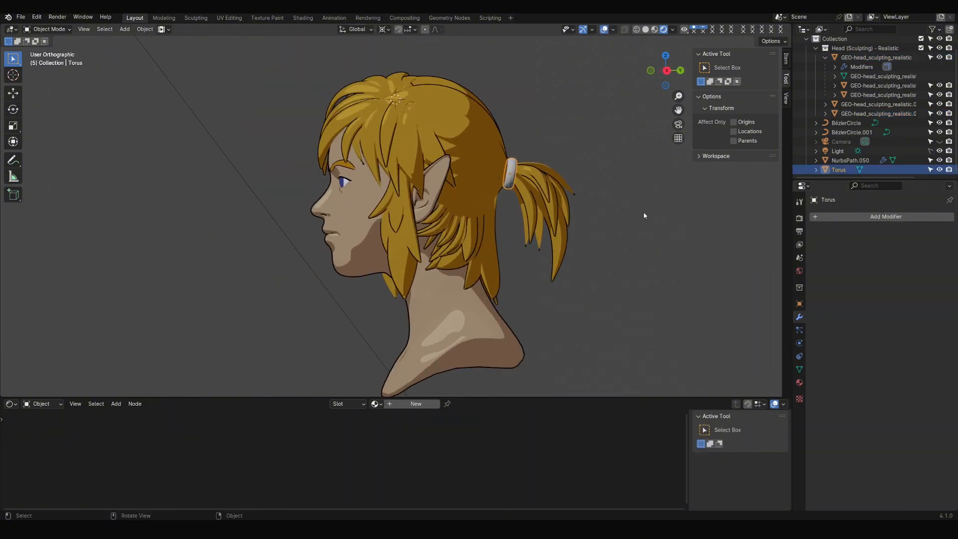
middle_drag(641, 213, 602, 192)
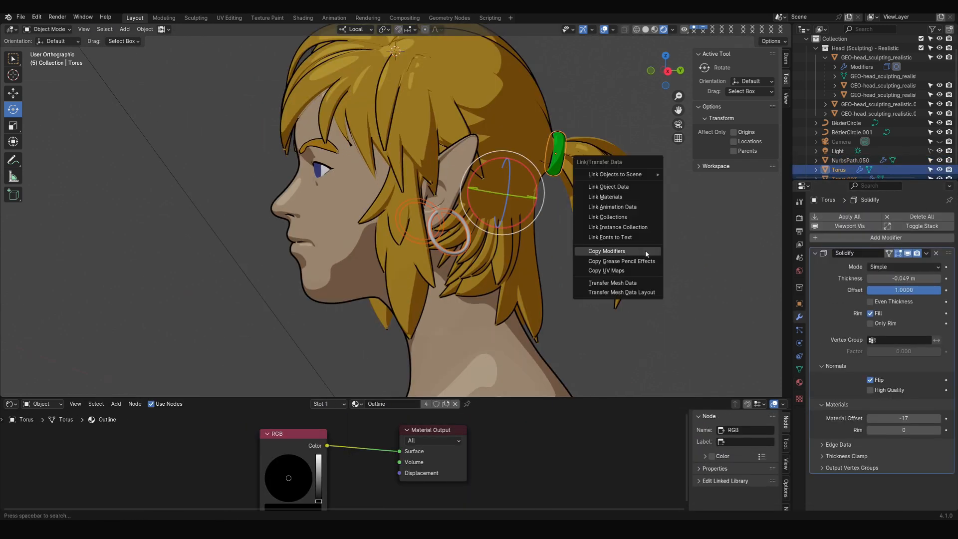
click(613, 251)
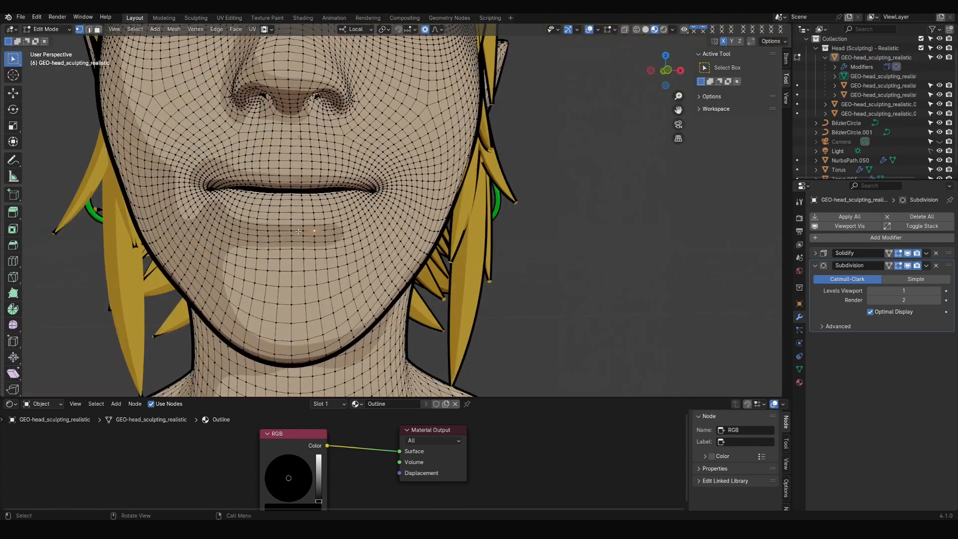
- Move the selected vertices below the lower lip along Z with proportional editing
key(g)
key(z)
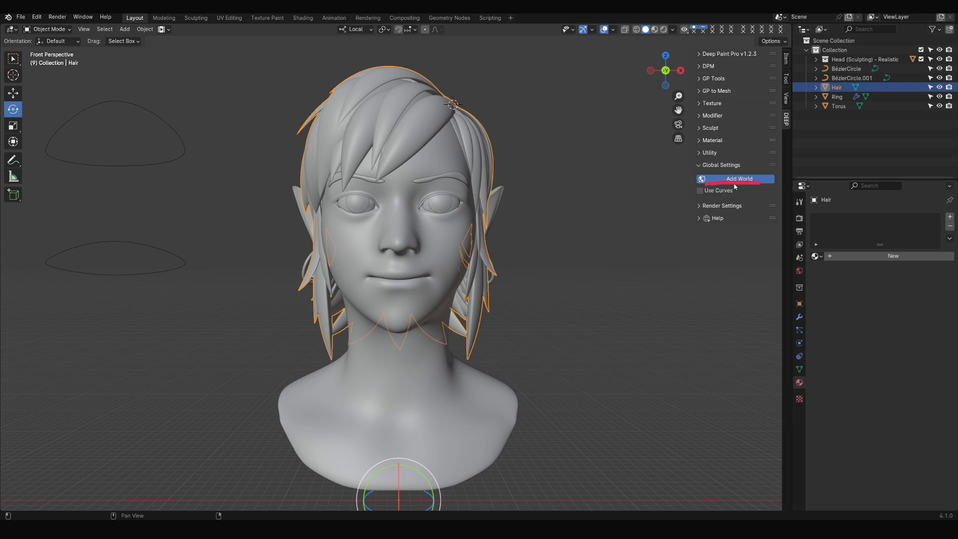
- Add the Deep Paint world and switch the viewport to rendered shading
click(799, 218)
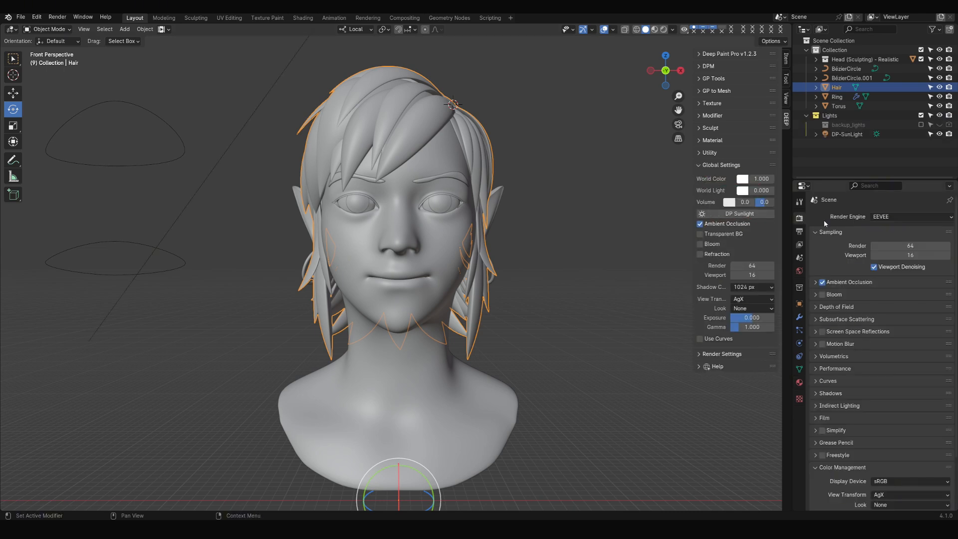
click(664, 29)
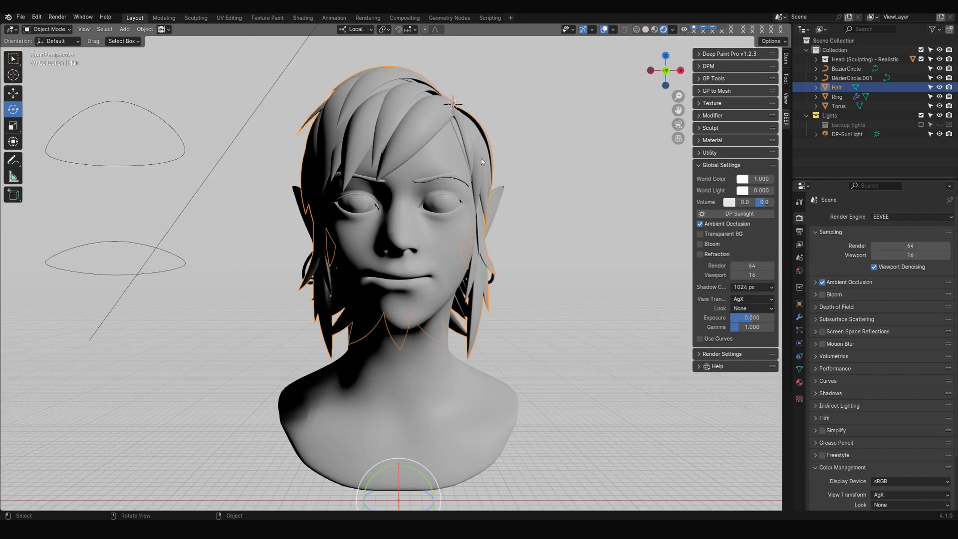
click(701, 165)
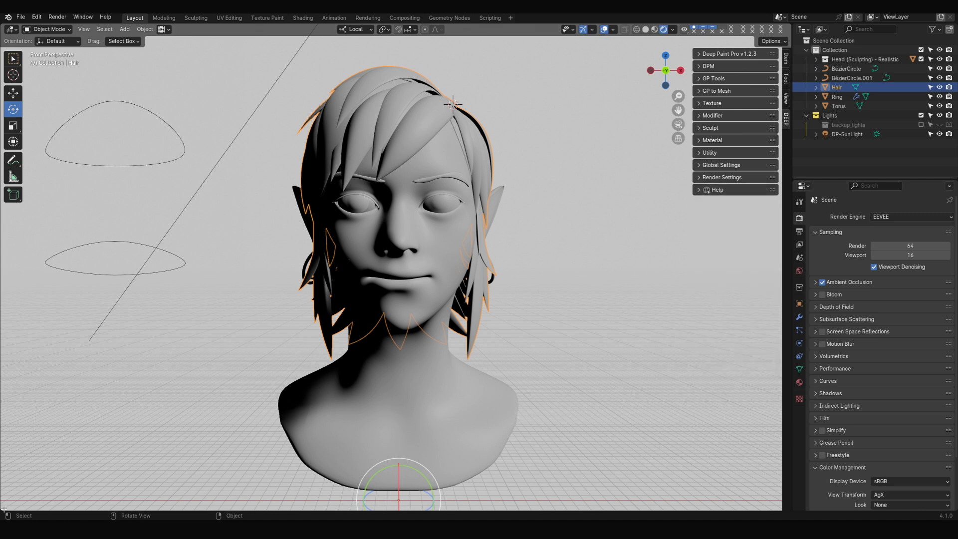
- Split off a lower area from the viewport, turn it into a Shader Editor, and reduce its height
drag(1, 510, 2, 300)
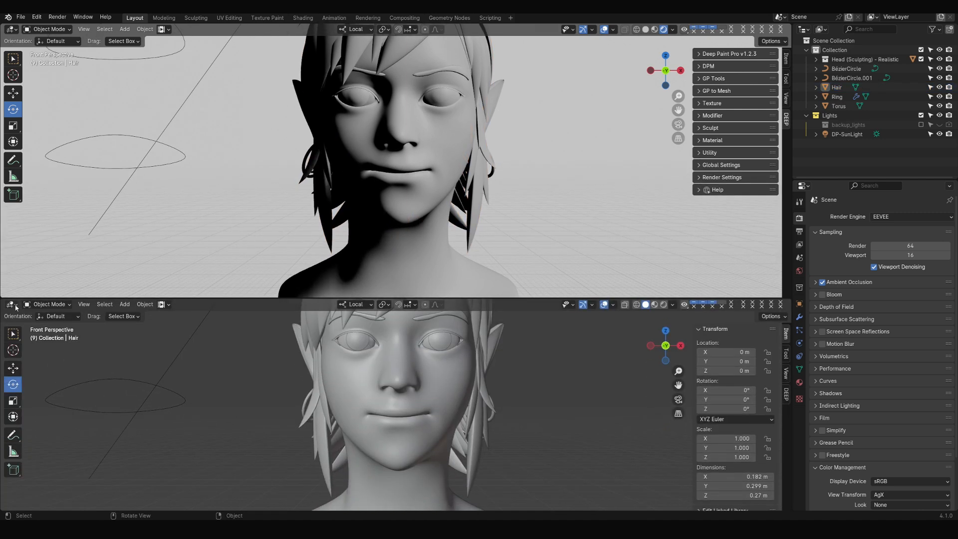
click(11, 305)
click(30, 390)
drag(546, 299, 545, 353)
scroll(521, 155, down, 3)
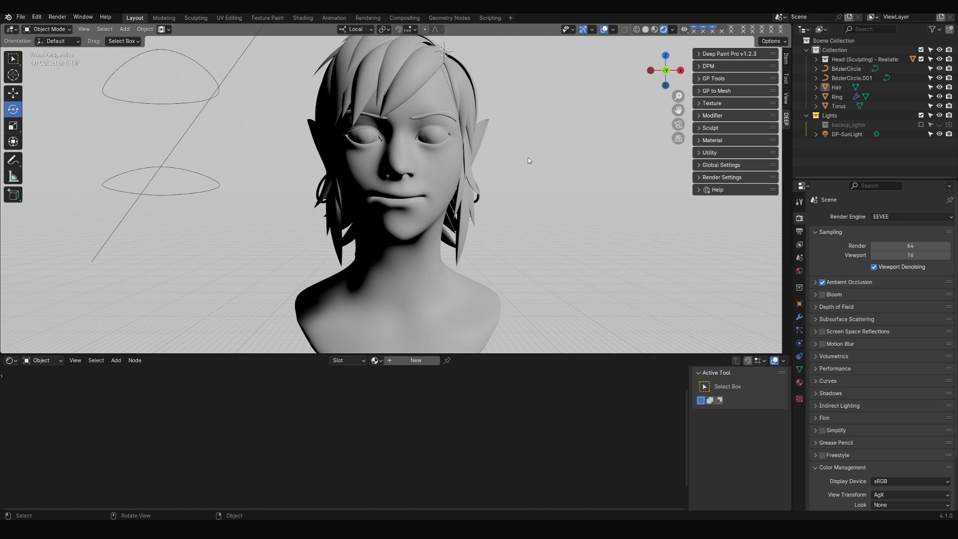
- Apply the DPM Tex material to the head and the eyebrows
click(701, 103)
click(712, 139)
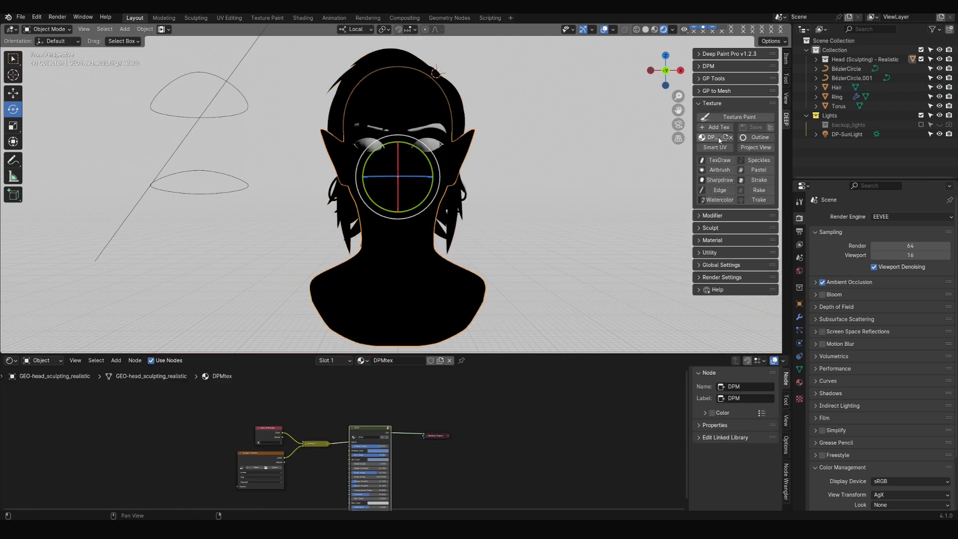
click(424, 130)
click(712, 138)
- Add a 2048 px base texture paint slot named Eye for the eye, and adjust the skin material's DPM node
click(434, 140)
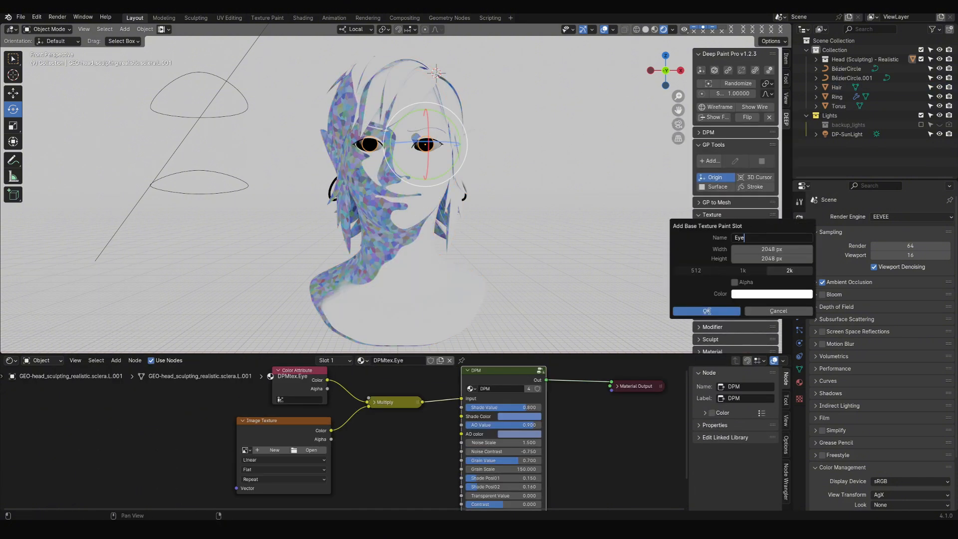
click(706, 311)
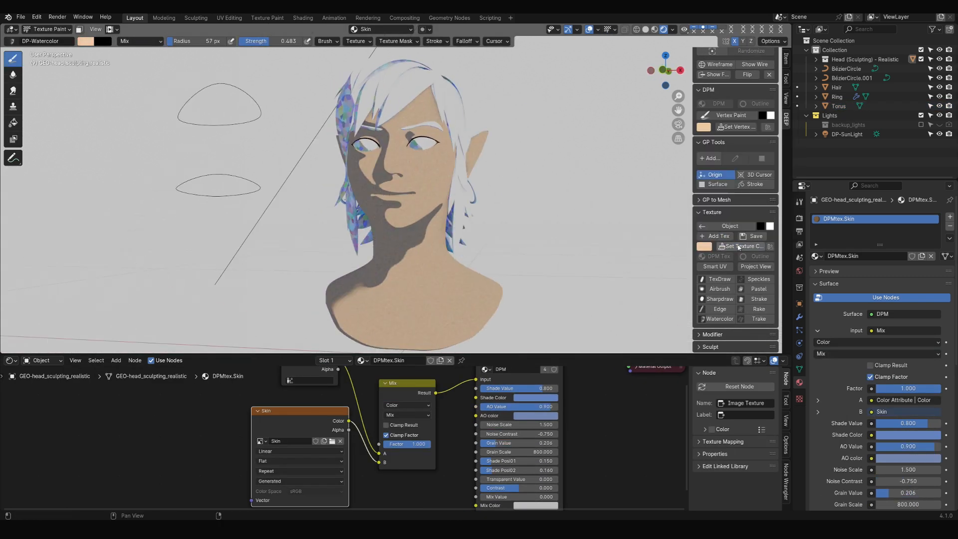
click(502, 413)
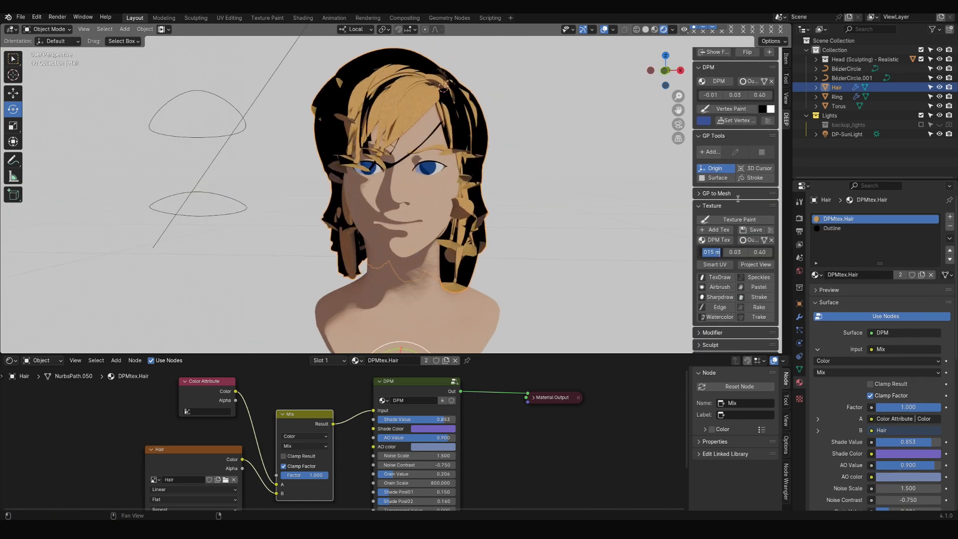
- Reduce the hair outline's thickness, add a vertex group for it, and set the value beside thickness to 0.005
scroll(734, 254, down, 5)
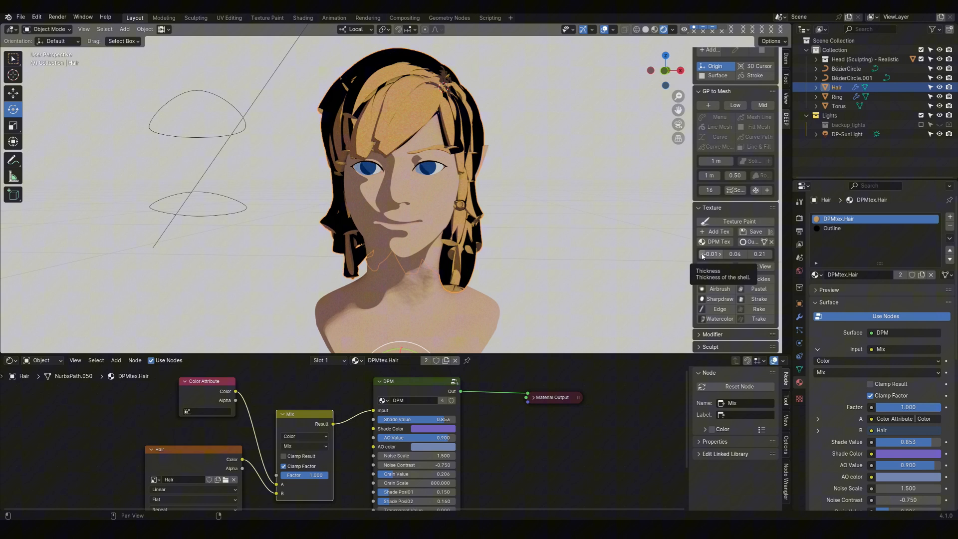
middle_drag(582, 181, 541, 192)
click(738, 253)
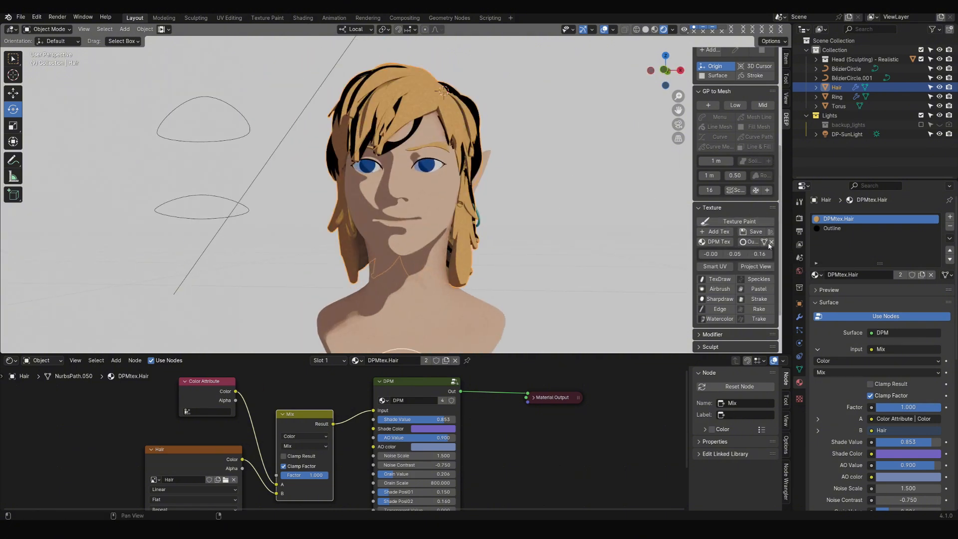
click(765, 242)
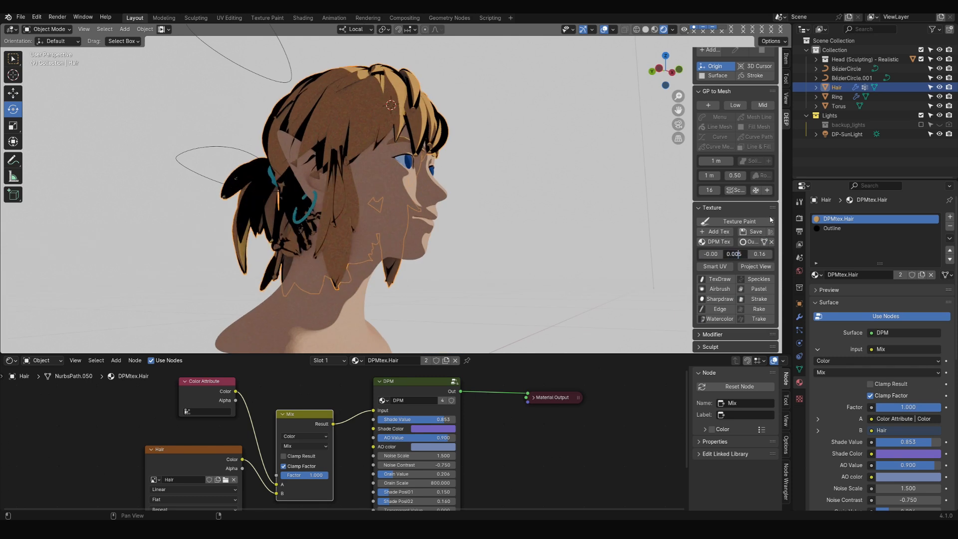
key(Return)
- Try setting the hair outline's third value to 0
middle_drag(669, 210, 635, 199)
click(762, 254)
text(0)
key(Return)
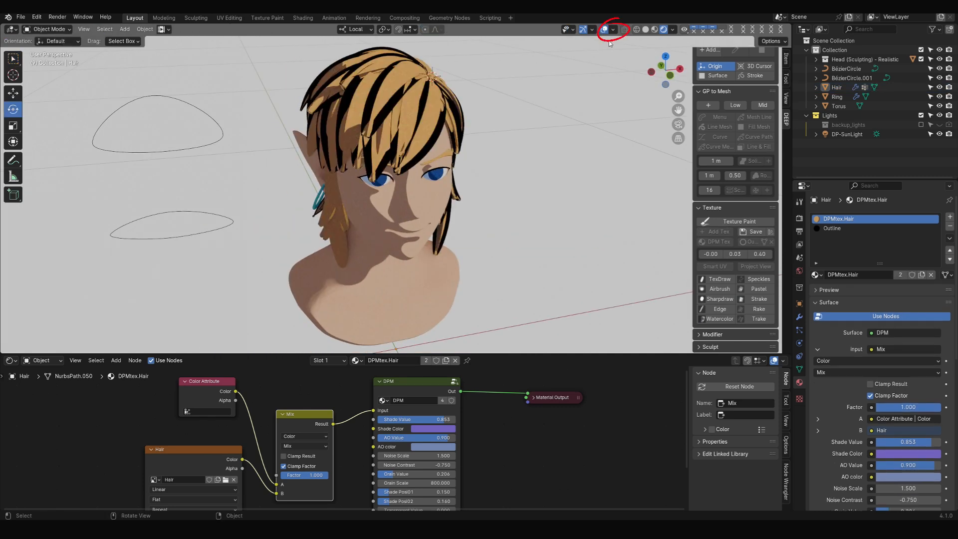
- Turn on the Face Orientation overlay in the viewport
click(613, 30)
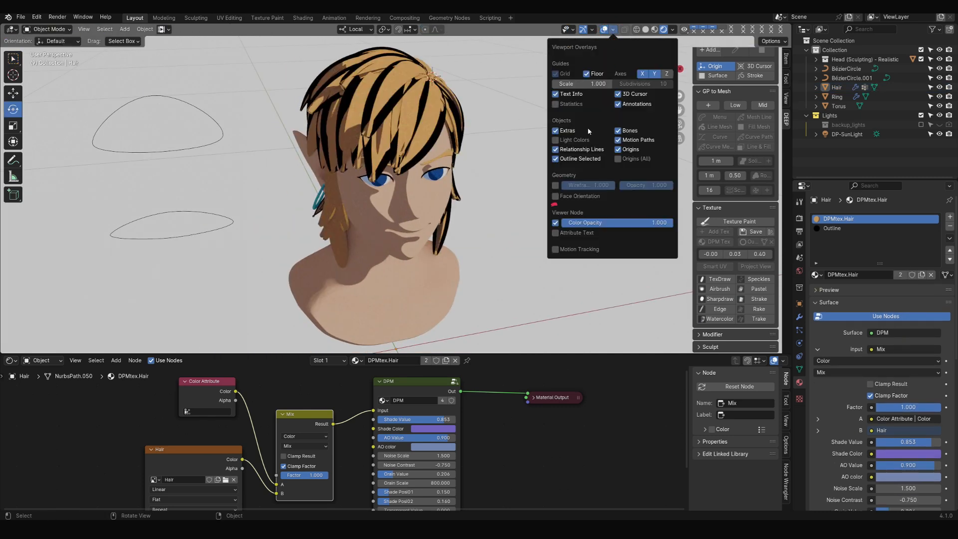
click(555, 197)
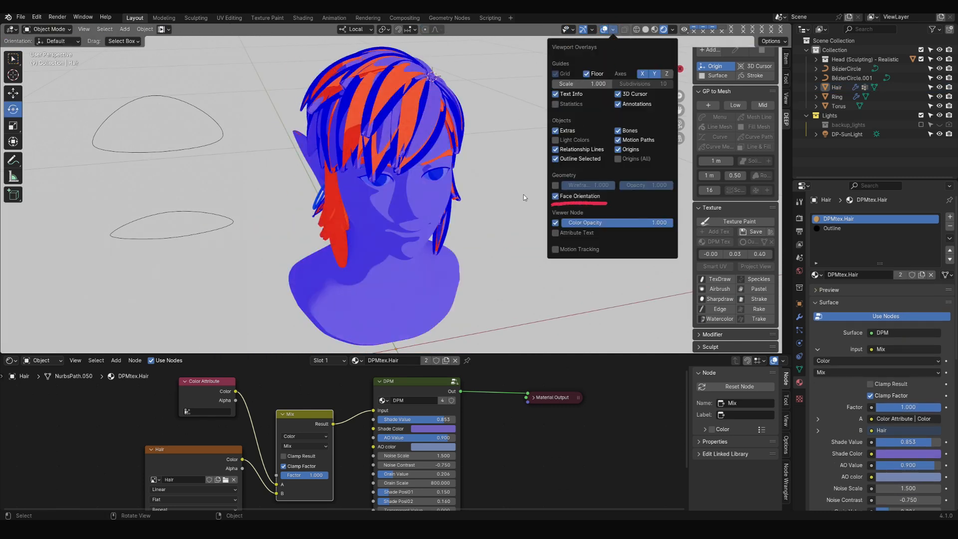
- Select all linked hair strands shown in red in Edit Mode, around the whole head and ponytail, and flip their normals
middle_drag(523, 195, 574, 144)
key(Tab)
key(l)
key(l)
key(l)
key(l)
key(l)
key(l)
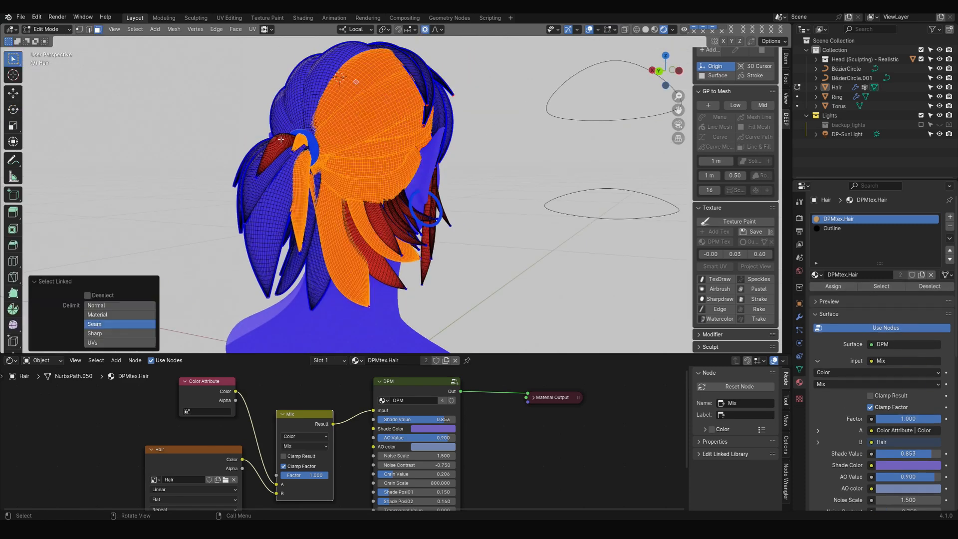
middle_drag(281, 139, 414, 122)
key(ctrl+l)
key(shift+l)
key(alt+l)
key(Escape)
key(l)
scroll(394, 140, up, 5)
scroll(394, 139, down, 5)
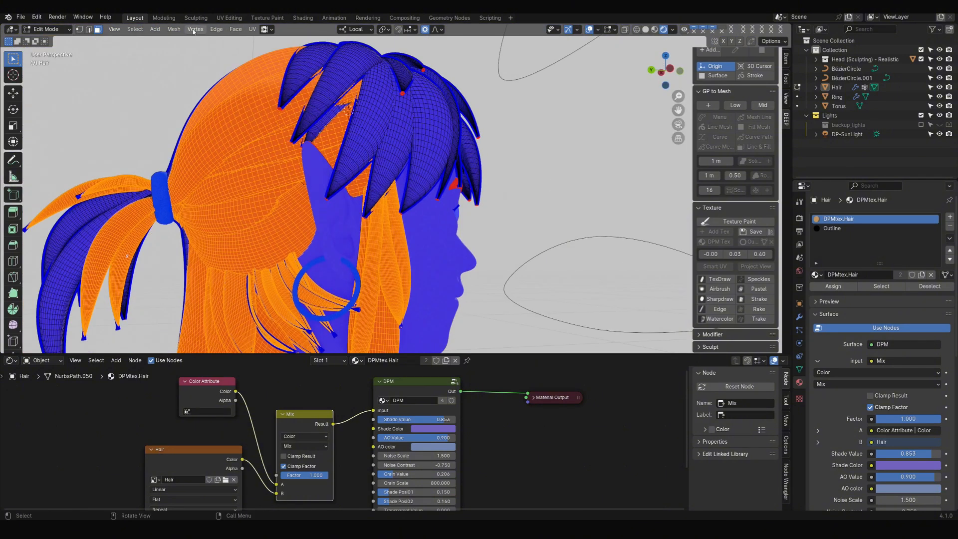
click(174, 29)
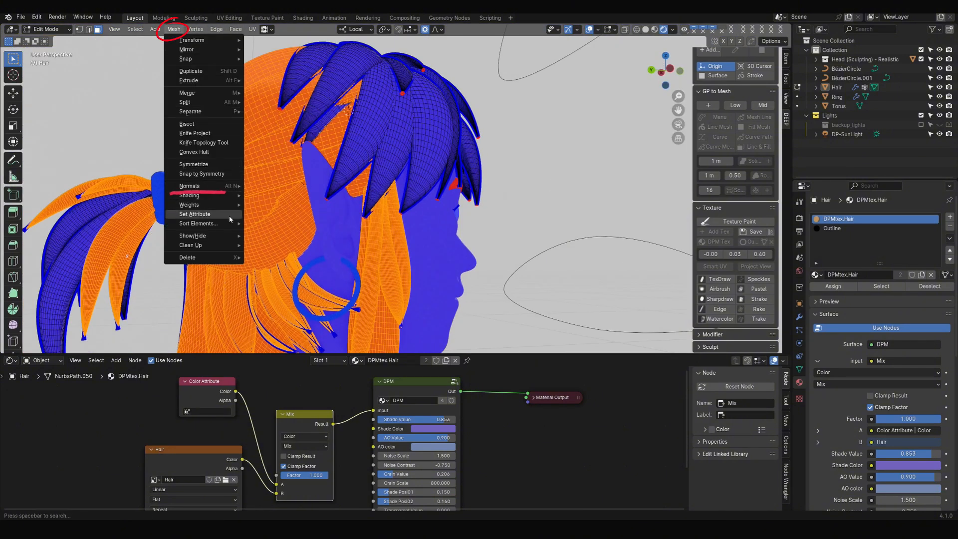
mouse_move(227, 187)
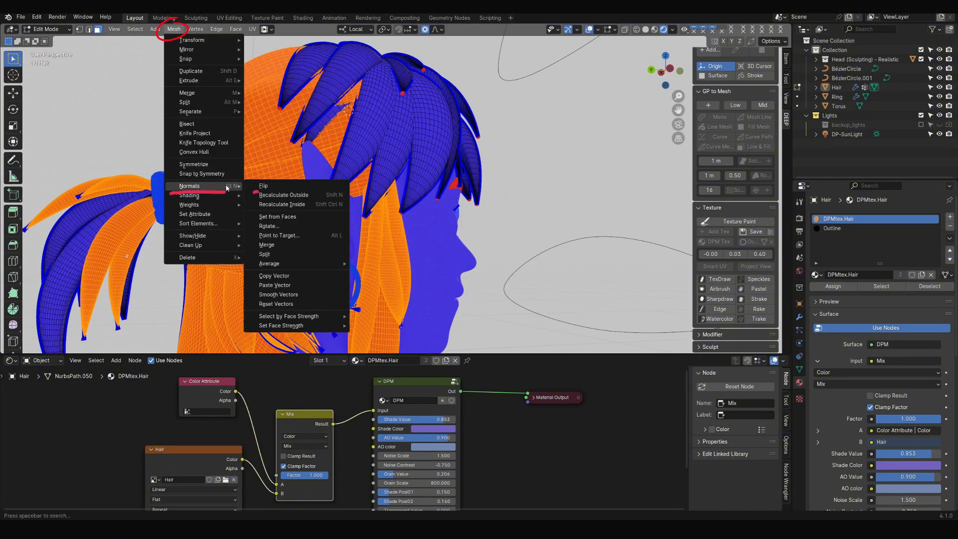
click(279, 190)
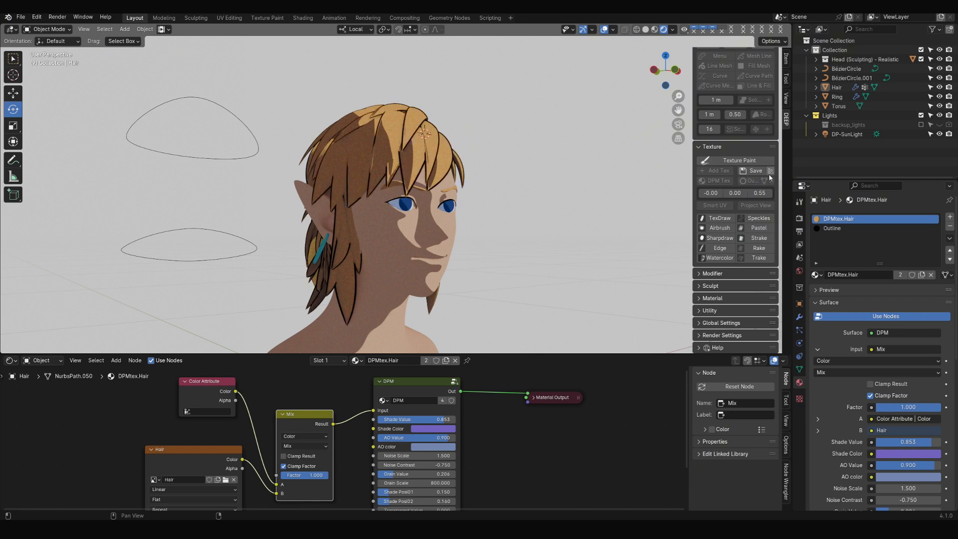
- Tint the skin material's shade color pinkish purple with hue 0.911, saturation 0.503 and value 0.284, raise Shade Value to 0.668, and save
middle_drag(583, 165, 555, 170)
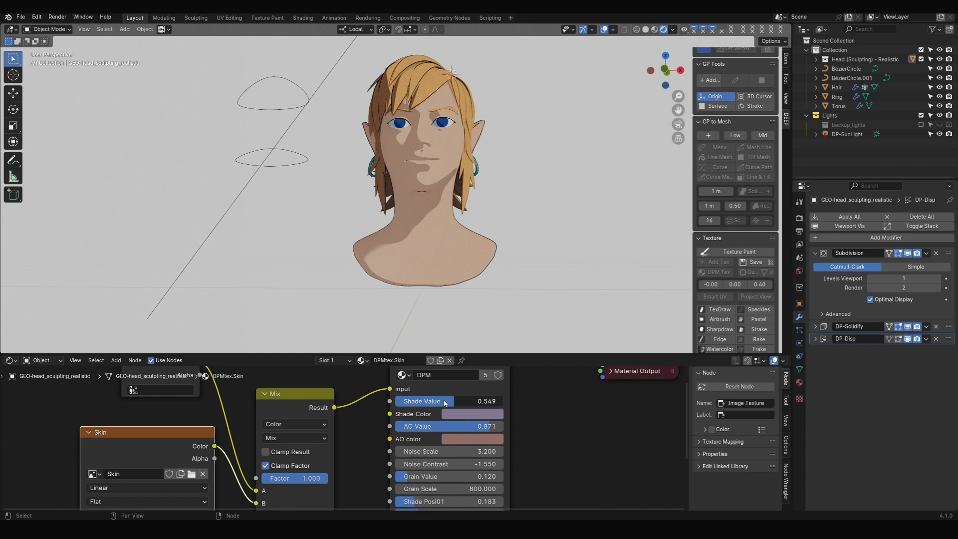
click(466, 414)
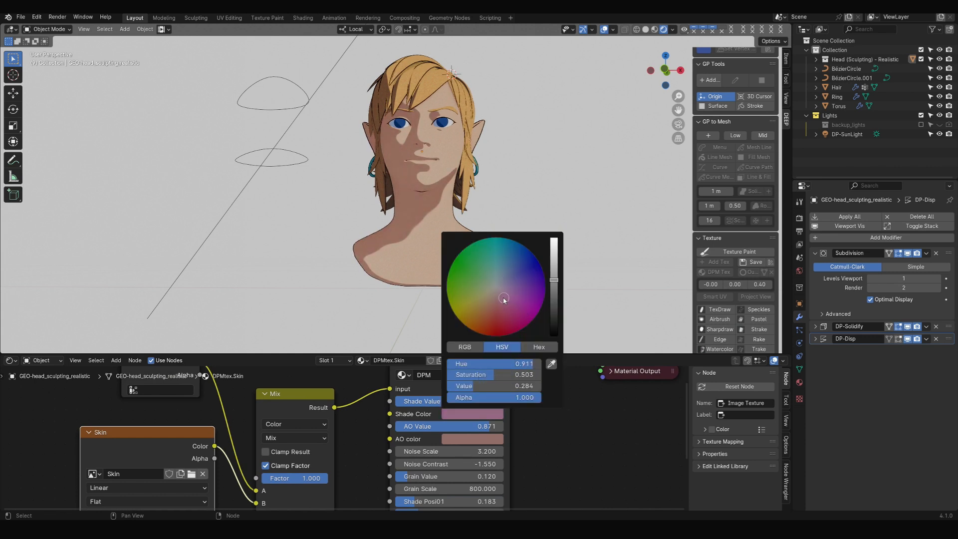
middle_drag(574, 175, 533, 162)
key(ctrl+s)
- Airbrush a soft salmon blush onto the cheeks and ears at strength 0.098, blending it with Soften
shift+middle_drag(482, 133, 442, 188)
alt+middle_drag(508, 205, 497, 194)
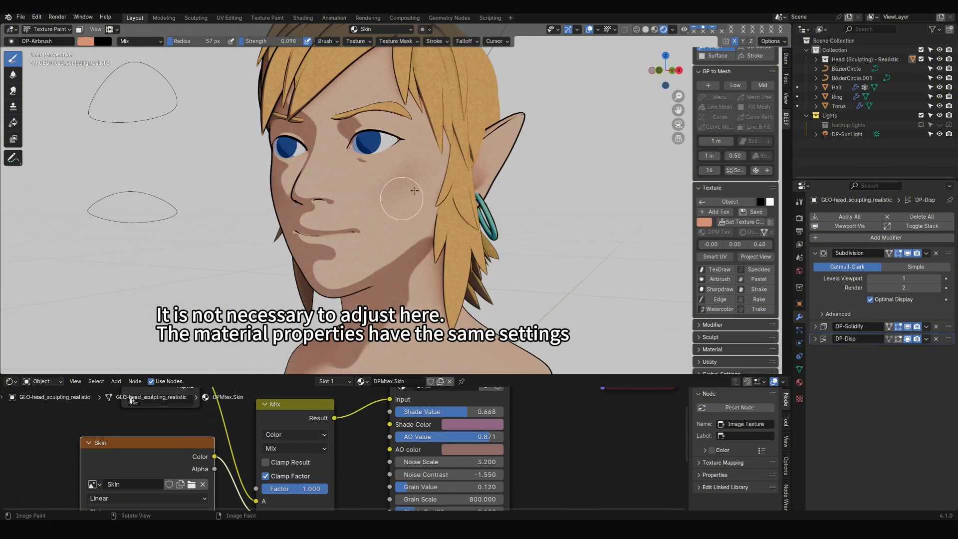
mouse_move(402, 196)
middle_down()
mouse_move(440, 171)
mouse_move(489, 175)
mouse_move(372, 187)
middle_up()
click(13, 75)
click(13, 59)
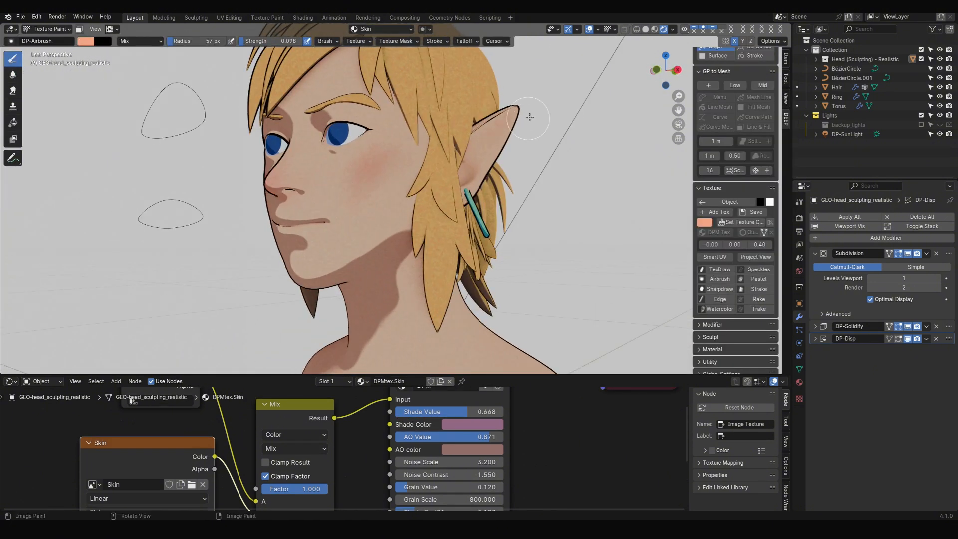
click(13, 74)
middle_drag(530, 118, 488, 119)
mouse_move(424, 189)
middle_down()
mouse_move(524, 192)
mouse_move(401, 204)
mouse_move(439, 192)
middle_up()
click(13, 59)
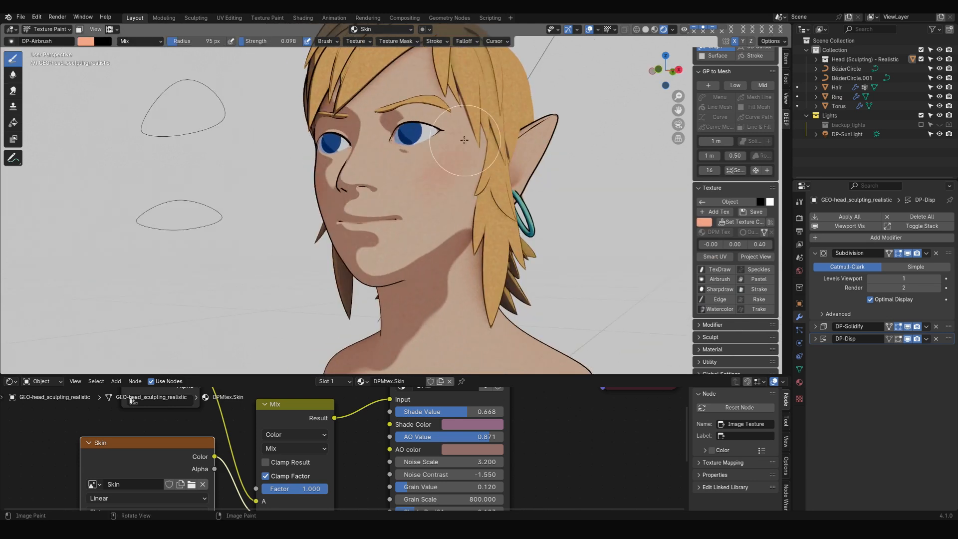
- Airbrush a reddish tint over the nose and the surrounding face area
middle_drag(464, 141, 518, 150)
mouse_move(526, 187)
middle_down()
mouse_move(478, 159)
mouse_move(466, 187)
mouse_move(504, 192)
mouse_move(452, 185)
middle_up()
drag(368, 192, 375, 203)
mouse_move(491, 179)
middle_down()
mouse_move(452, 181)
mouse_move(494, 231)
mouse_move(570, 167)
middle_up()
- Paint a salmon base color on the lips with a 15 px TexDraw brush
click(719, 270)
drag(408, 194, 435, 197)
middle_drag(434, 197, 495, 182)
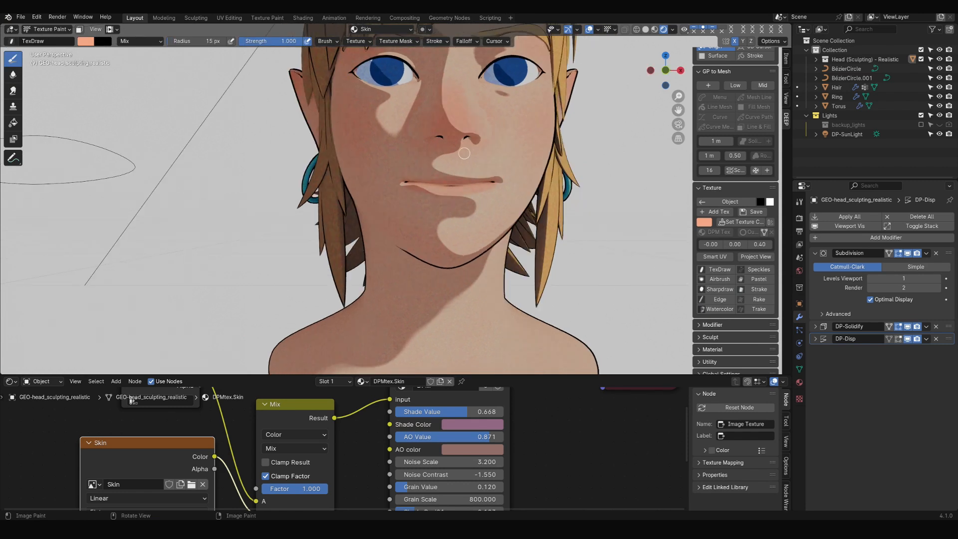
middle_drag(464, 153, 394, 150)
scroll(344, 444, down, 1)
- Choose a more saturated orange and paint it over the lips along the mouth line
click(704, 222)
click(740, 130)
mouse_move(423, 189)
middle_down()
mouse_move(504, 184)
mouse_move(463, 189)
middle_up()
scroll(429, 200, up, 3)
drag(354, 223, 386, 227)
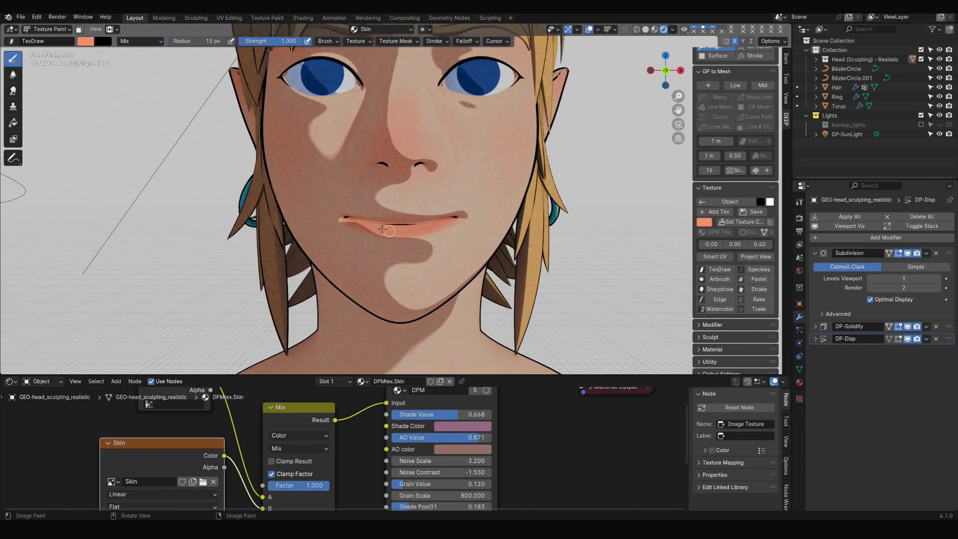
middle_drag(477, 192, 439, 182)
- Pick a light peach color and draw fine 1 px highlight lines on the lower lip
click(704, 222)
click(742, 130)
mouse_move(380, 193)
middle_down()
mouse_move(344, 185)
mouse_move(354, 237)
mouse_move(409, 187)
mouse_move(370, 207)
middle_up()
key(f)
click(242, 198)
drag(349, 210, 367, 210)
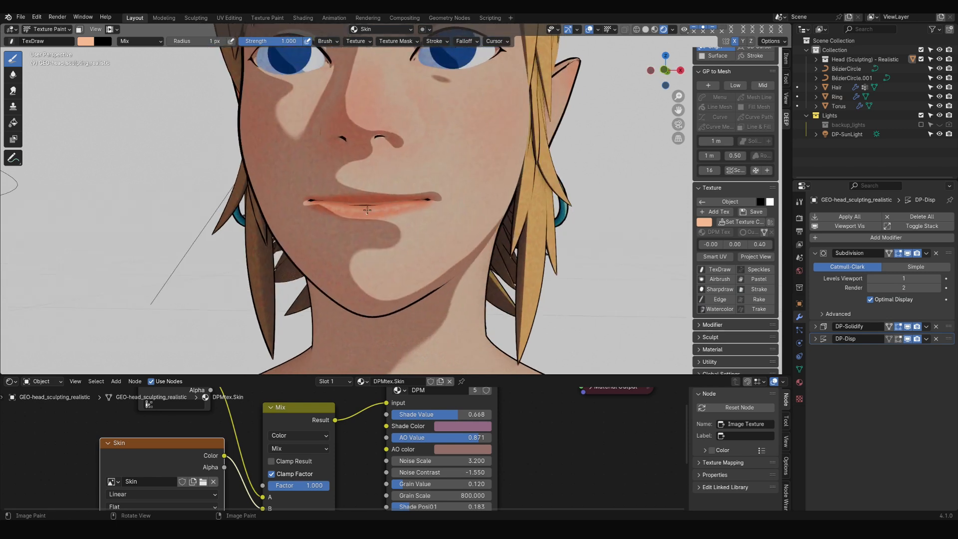
click(392, 216)
- Darken the lips with deeper orange, and clean up the mouth corner in light skin color with a 12 px brush
click(704, 222)
click(794, 90)
middle_drag(404, 204, 384, 196)
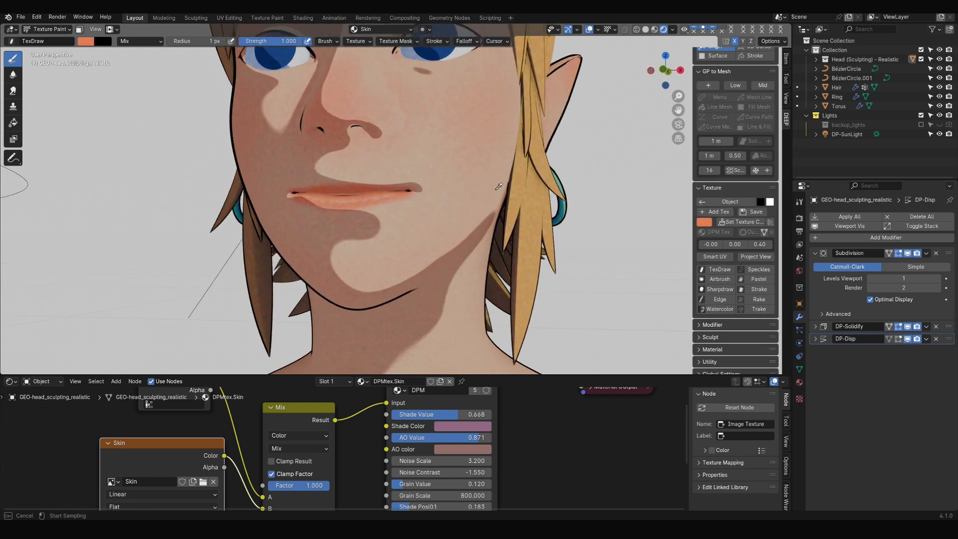
click(704, 222)
click(791, 87)
key(f)
click(410, 194)
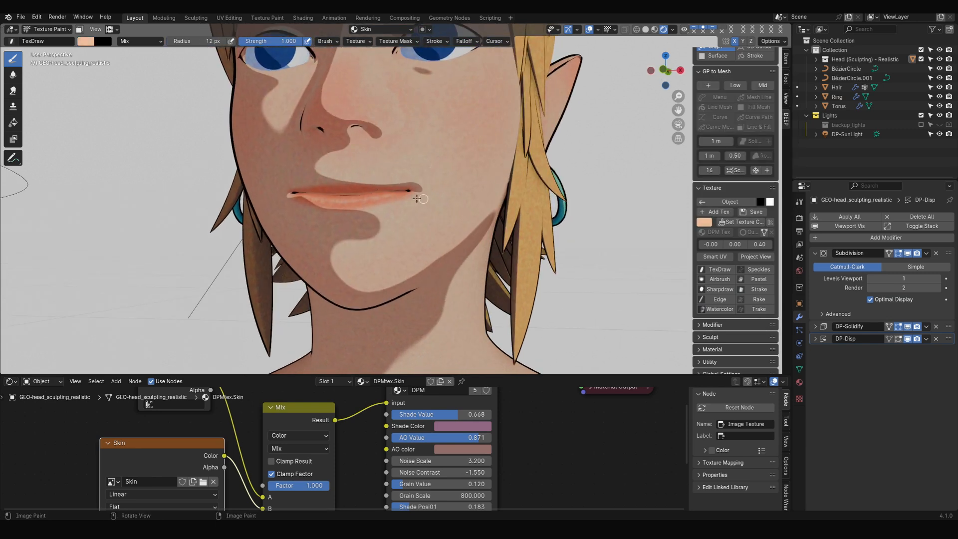
mouse_move(416, 199)
middle_down()
mouse_move(379, 209)
mouse_move(341, 204)
mouse_move(406, 187)
mouse_move(420, 148)
middle_up()
- Paint the upper lip and the lower lip's edge in a strong orange, reducing the brush to 7 px
scroll(406, 187, down, 3)
click(703, 222)
click(736, 142)
scroll(414, 174, up, 4)
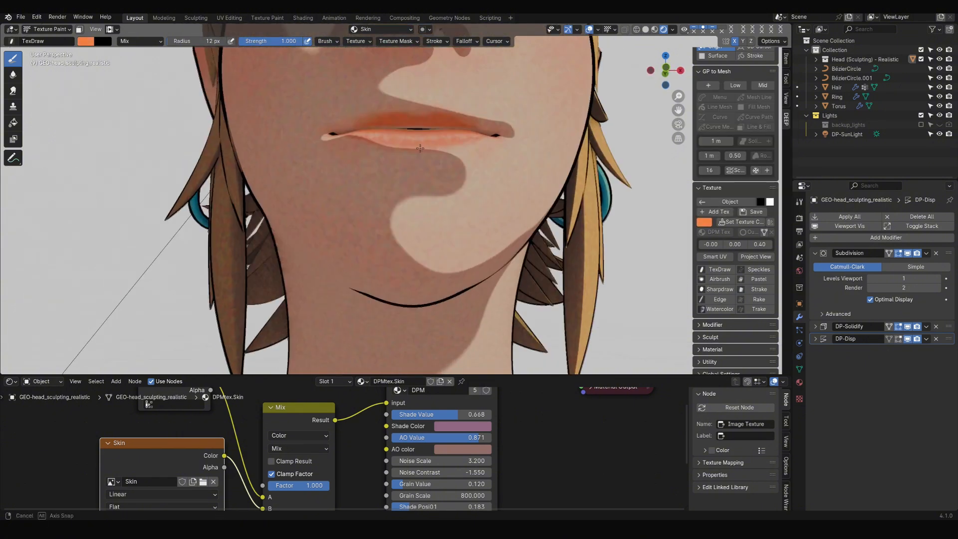
scroll(459, 128, down, 5)
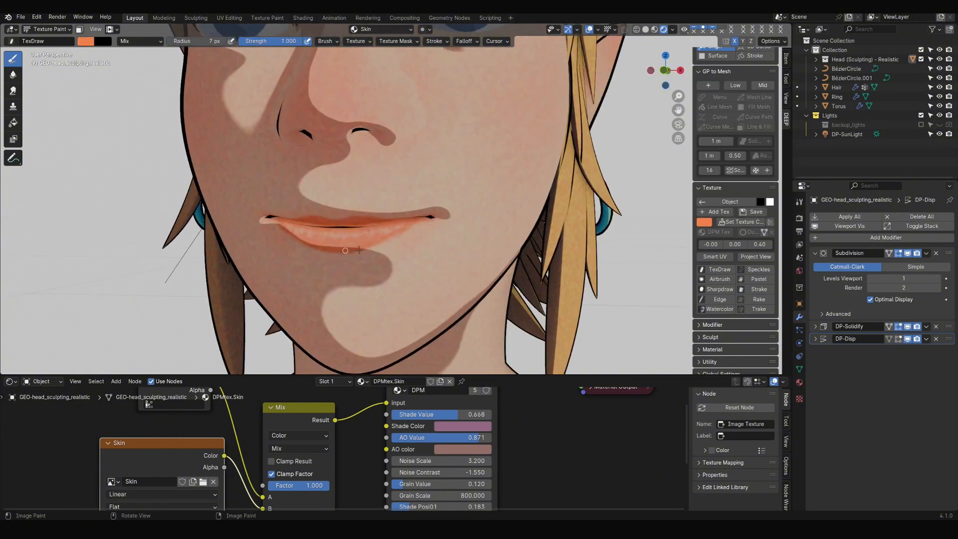
- Refine the lip contours with the 7 px brush, sampling colors from the face
mouse_move(459, 128)
middle_down()
mouse_move(384, 145)
mouse_move(405, 201)
mouse_move(349, 195)
mouse_move(392, 174)
middle_up()
scroll(404, 197, up, 5)
scroll(349, 194, down, 5)
scroll(350, 195, up, 4)
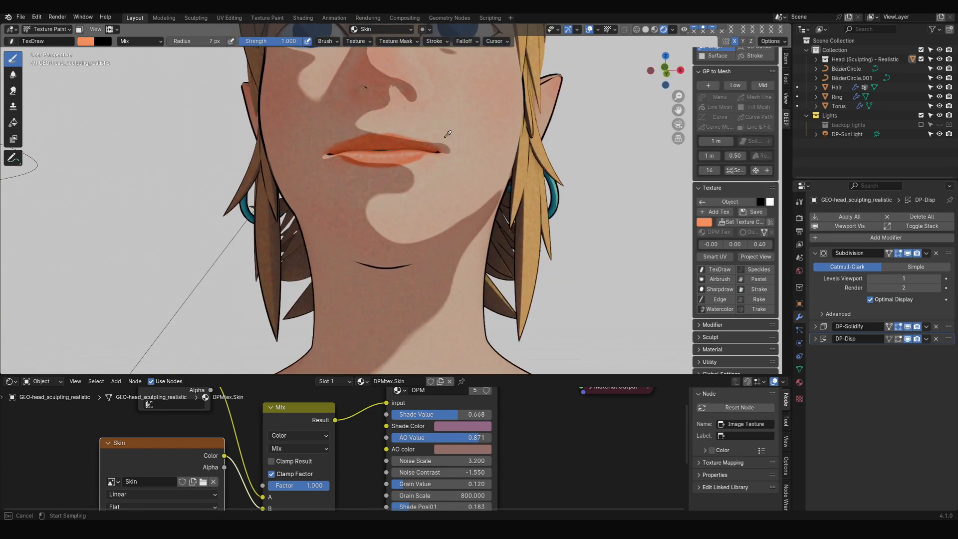
key(s)
key(2)
scroll(355, 144, down, 4)
middle_drag(355, 144, 329, 152)
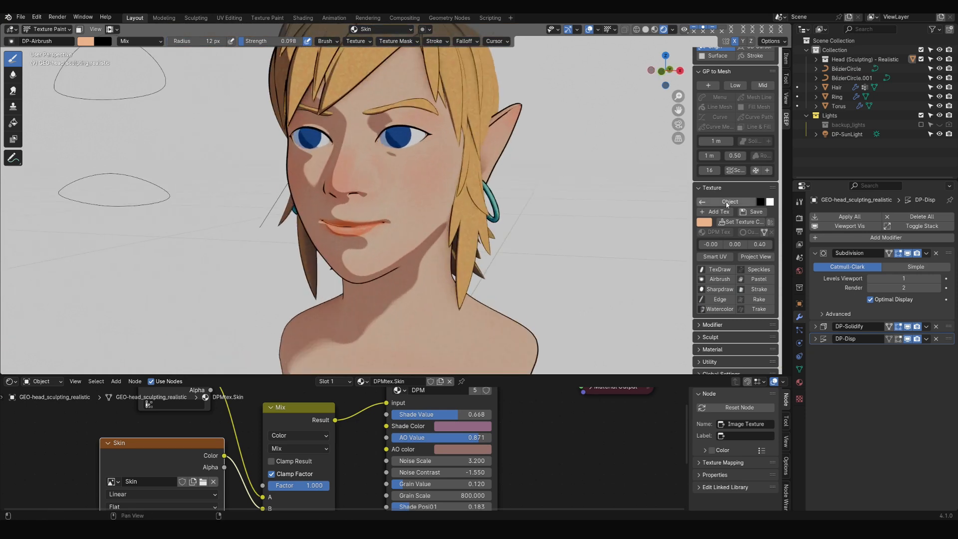
- Choose a reddish orange and airbrush more warm color onto the face with a 26 px brush
click(704, 222)
click(735, 132)
click(704, 222)
drag(777, 149, 775, 102)
scroll(349, 210, up, 6)
mouse_move(390, 202)
middle_down()
mouse_move(433, 200)
mouse_move(396, 178)
middle_up()
scroll(468, 178, down, 3)
scroll(366, 192, up, 3)
click(13, 59)
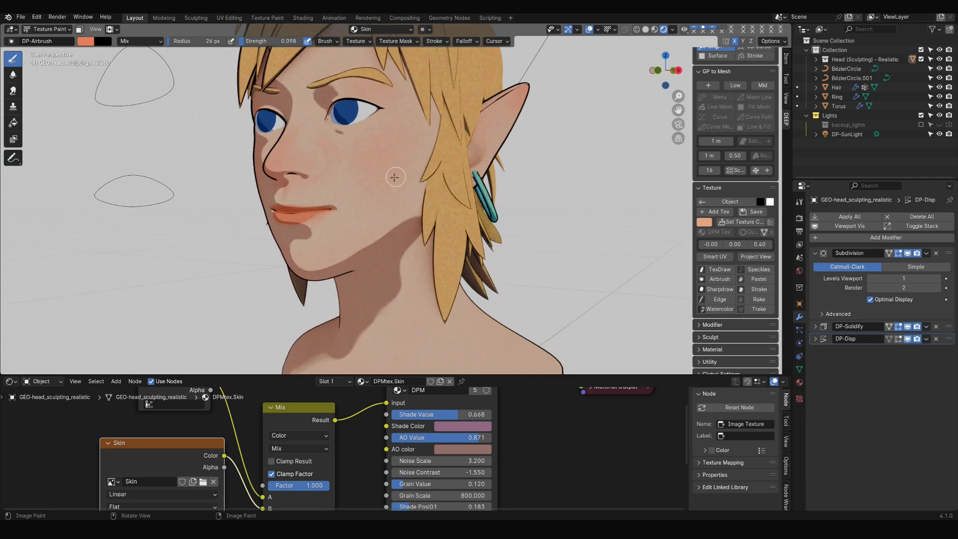
- Turn off X symmetry, paint a white highlight on the nose tip, and soften it
click(704, 222)
drag(753, 199, 742, 196)
mouse_move(389, 165)
middle_down()
mouse_move(432, 162)
mouse_move(414, 94)
mouse_move(414, 149)
mouse_move(466, 211)
mouse_move(449, 279)
middle_up()
click(734, 42)
click(385, 143)
middle_drag(149, 132, 82, 127)
click(13, 75)
mouse_move(399, 175)
middle_down()
mouse_move(479, 172)
mouse_move(461, 149)
middle_up()
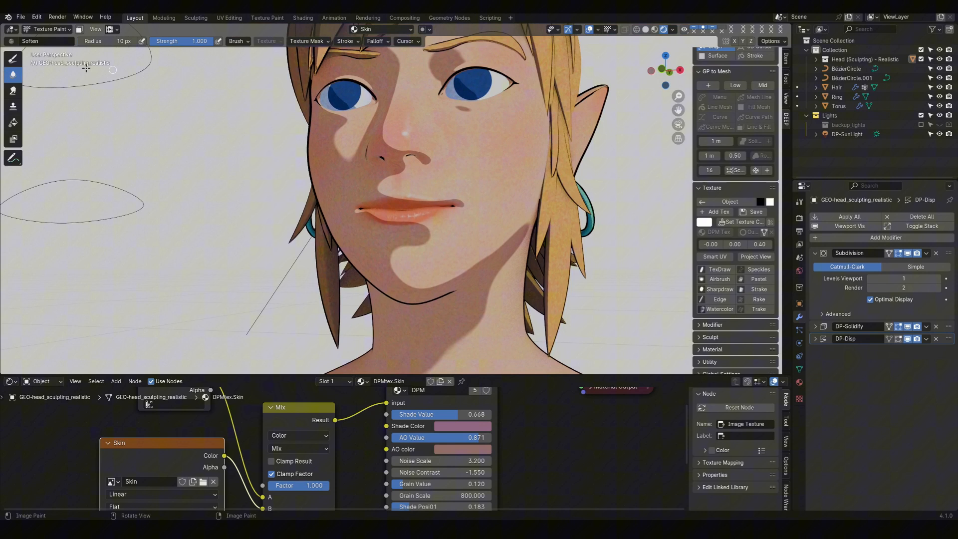
- Touch up the white nose highlight, alternating between the Draw and Soften brushes
click(13, 59)
mouse_move(449, 189)
ctrl+middle_down()
mouse_move(479, 150)
mouse_move(387, 183)
mouse_move(394, 270)
ctrl+middle_up()
click(13, 75)
click(13, 58)
middle_drag(379, 175, 429, 172)
ctrl+middle_drag(414, 214, 414, 149)
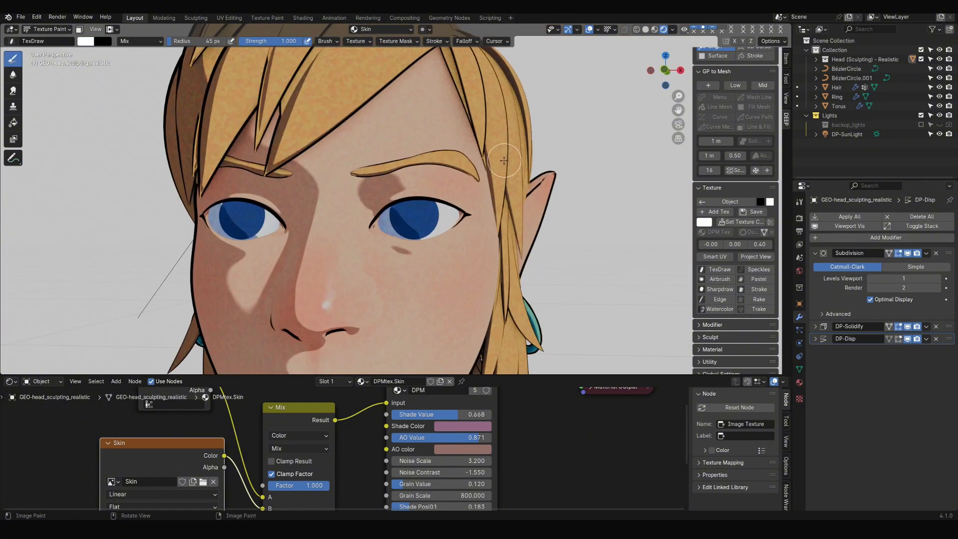
- Draw dark brown eyelid creases above both eyes with a 7 px TexDraw brush
middle_drag(399, 190, 434, 187)
key(s)
click(702, 221)
key(f)
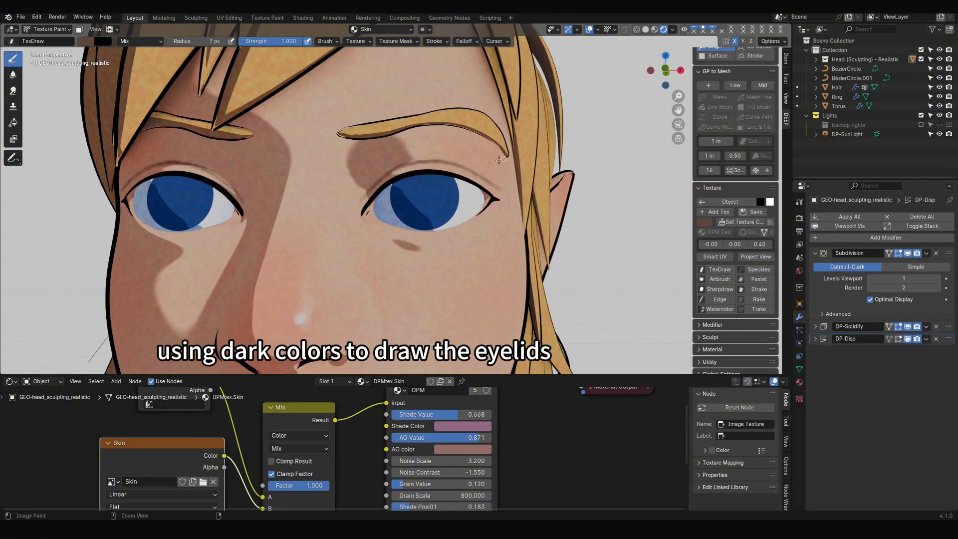
mouse_move(500, 160)
ctrl+middle_down()
mouse_move(500, 199)
mouse_move(404, 184)
mouse_move(479, 177)
mouse_move(449, 120)
mouse_move(449, 170)
ctrl+middle_up()
- Soften the eyelid creases and strengthen them with a sampled reddish brown at 10 px
click(703, 222)
click(13, 75)
click(13, 58)
key(s)
mouse_move(449, 125)
ctrl+middle_down()
mouse_move(487, 182)
mouse_move(457, 125)
ctrl+middle_up()
key(s)
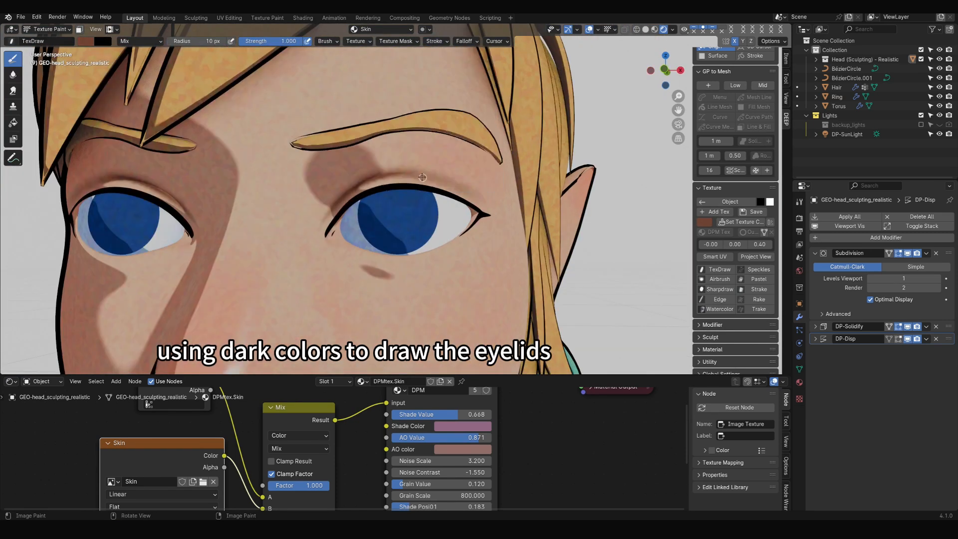
mouse_move(414, 175)
ctrl+middle_down()
mouse_move(424, 249)
mouse_move(413, 192)
ctrl+middle_up()
- Airbrush reddish brown shading around the upper eyelids and blend it with Soften
click(719, 280)
ctrl+middle_drag(412, 149, 423, 173)
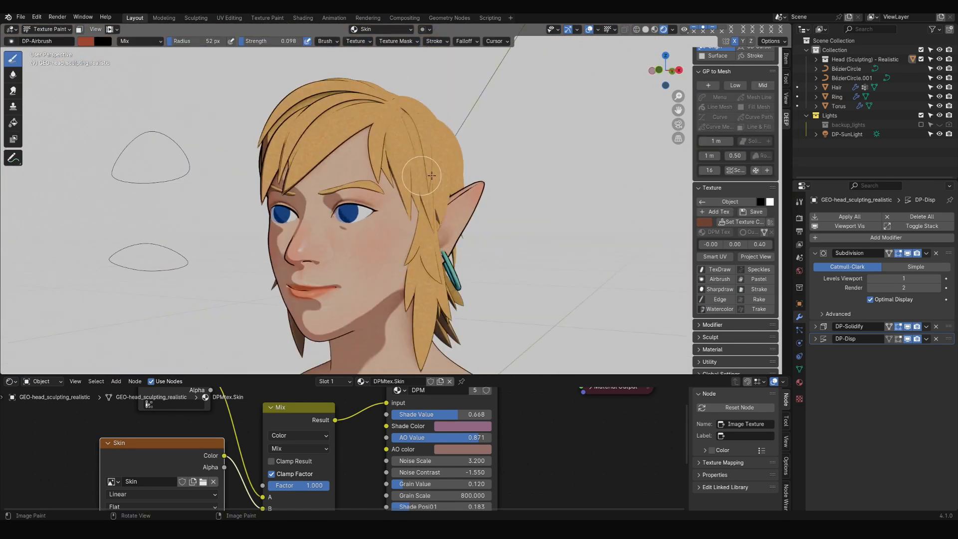
mouse_move(449, 134)
ctrl+middle_down()
mouse_move(477, 164)
mouse_move(452, 107)
ctrl+middle_up()
middle_drag(429, 165, 443, 166)
ctrl+middle_drag(335, 227, 344, 174)
mouse_move(399, 199)
middle_down()
mouse_move(369, 194)
mouse_move(424, 144)
mouse_move(379, 219)
mouse_move(369, 215)
middle_up()
key(s)
click(13, 75)
- Airbrush a white highlight onto the cheek below the eye with a 12 px brush
click(719, 279)
click(706, 224)
middle_drag(449, 209, 434, 212)
drag(410, 230, 419, 224)
middle_drag(429, 214, 417, 225)
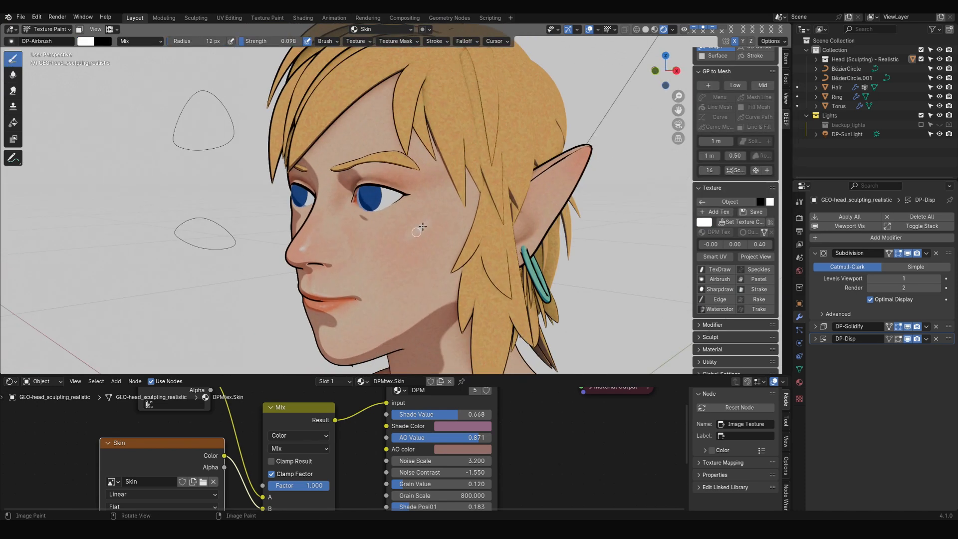
mouse_move(434, 174)
ctrl+middle_down()
mouse_move(445, 216)
mouse_move(464, 200)
ctrl+middle_up()
mouse_move(478, 130)
ctrl+middle_down()
mouse_move(490, 161)
mouse_move(552, 144)
mouse_move(559, 109)
ctrl+middle_up()
mouse_move(558, 120)
middle_down()
mouse_move(625, 141)
mouse_move(524, 169)
middle_up()
ctrl+middle_drag(523, 169, 517, 146)
- Soften the cheek highlight and switch back to the Airbrush
key(s)
click(13, 74)
middle_drag(457, 194, 503, 192)
click(719, 279)
mouse_move(486, 150)
ctrl+middle_down()
mouse_move(492, 181)
mouse_move(486, 135)
ctrl+middle_up()
- Switch texture painting to the eye object and paint black pupils in the centre of the irises
click(730, 201)
click(371, 220)
click(732, 197)
click(705, 209)
drag(791, 110, 791, 152)
key(f)
click(379, 219)
drag(371, 218, 373, 220)
mouse_move(379, 219)
middle_down()
mouse_move(492, 225)
mouse_move(429, 212)
middle_up()
- Airbrush a lighter blue over the lower iris with a 30 px brush
click(719, 248)
click(704, 205)
drag(791, 122, 791, 100)
ctrl+middle_drag(439, 220, 439, 164)
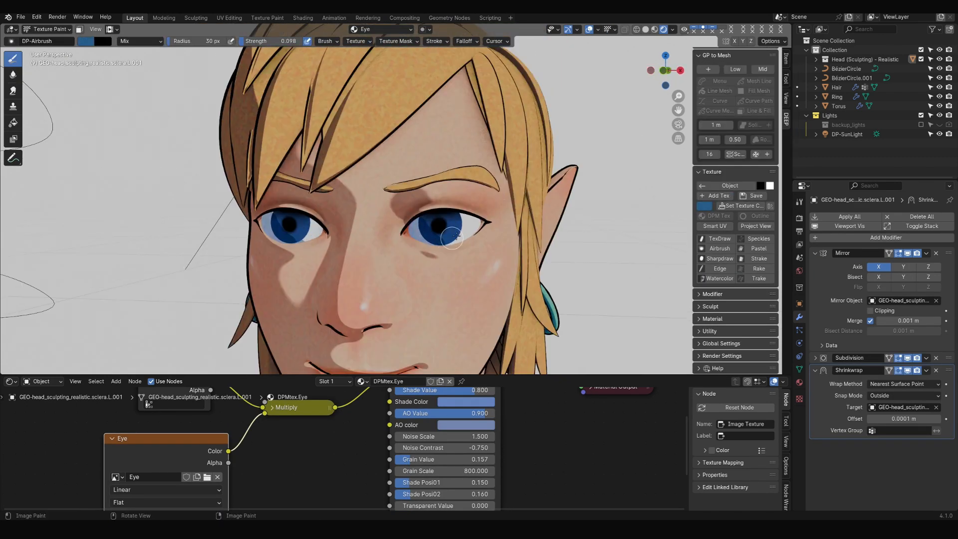
click(704, 206)
drag(791, 105, 791, 78)
drag(446, 237, 423, 246)
- Choose bright cyan and airbrush it along the lower part of the iris
click(704, 205)
drag(757, 82, 749, 74)
drag(432, 239, 449, 240)
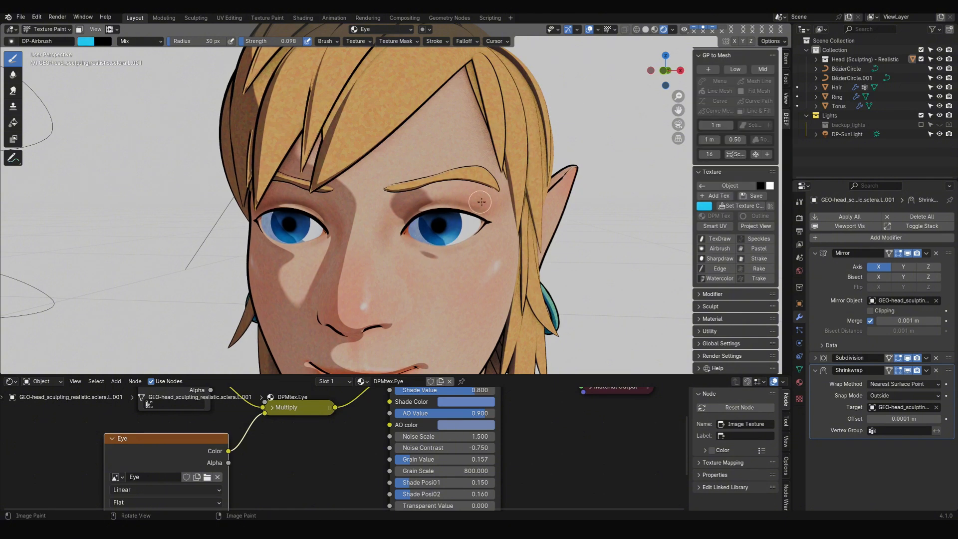
middle_drag(300, 478, 303, 402)
- Paint small white highlights on the eyes with the TexDraw brush, undoing the last two strokes
middle_drag(564, 215, 524, 181)
middle_drag(439, 190, 518, 215)
ctrl+middle_drag(499, 215, 498, 165)
click(704, 206)
click(719, 238)
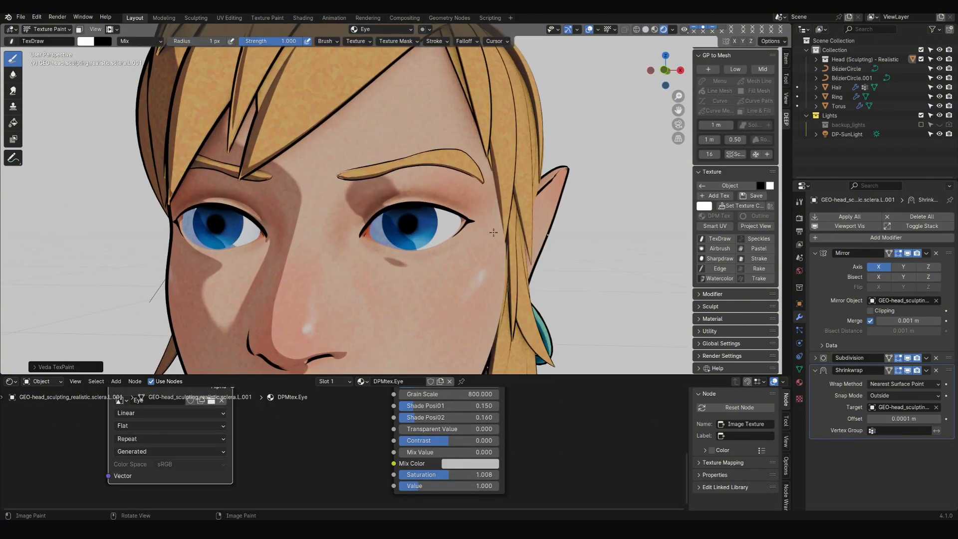
ctrl+middle_drag(446, 225, 446, 295)
middle_drag(504, 160, 473, 149)
key(ctrl+z)
key(ctrl+z)
ctrl+middle_drag(475, 224, 476, 159)
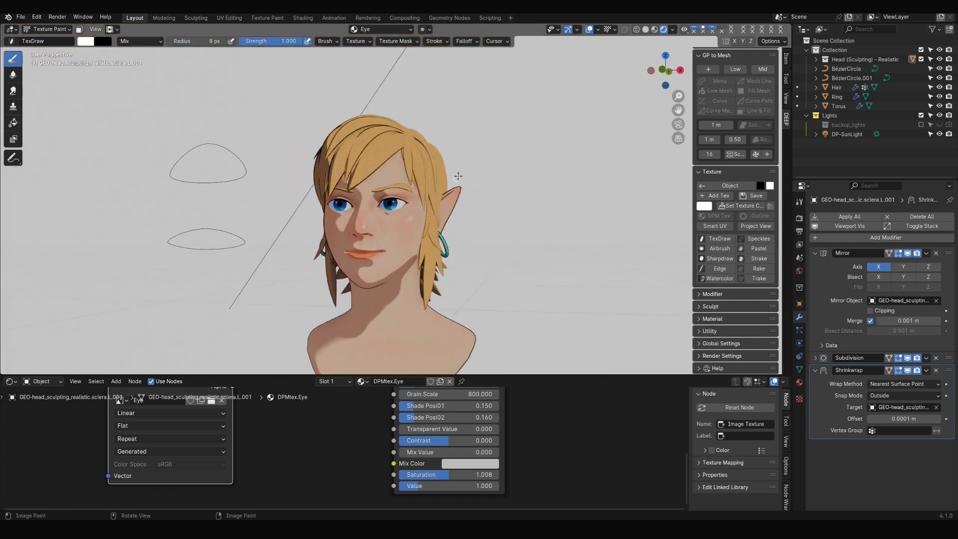
- Switch texture painting to the hair, paint darker strands in orange at hue 0.078, saturation 0.662 and value 0.810, and save
scroll(349, 199, up, 3)
click(797, 87)
click(704, 237)
key(s)
click(703, 238)
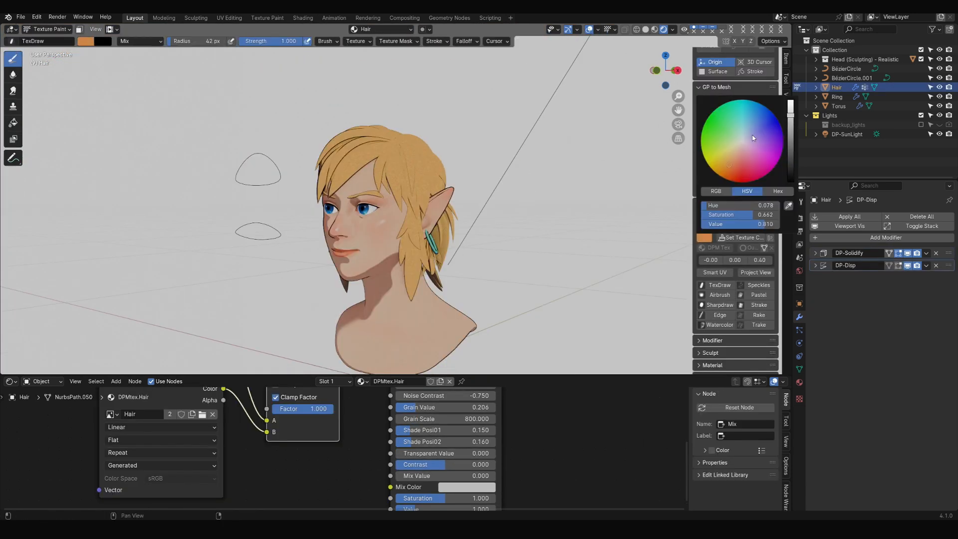
drag(399, 175, 416, 212)
middle_drag(543, 187, 514, 189)
mouse_move(414, 295)
middle_down()
mouse_move(345, 295)
mouse_move(488, 292)
middle_up()
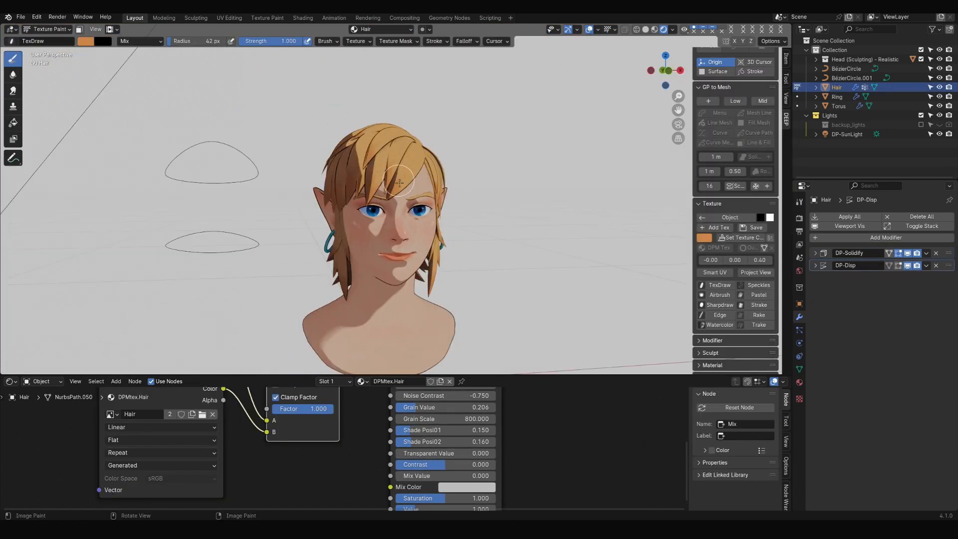
key(ctrl+s)
- Paint golden yellow hair strands with an 11 px brush at hue 0.120, saturation 0.749 and value 1.000, and save
click(703, 237)
click(718, 165)
drag(791, 122, 790, 101)
key(f)
key(ctrl+s)
middle_drag(544, 199, 444, 215)
- Choose a paler yellow and paint fine highlights on the hair strands with a 3 px brush
click(703, 237)
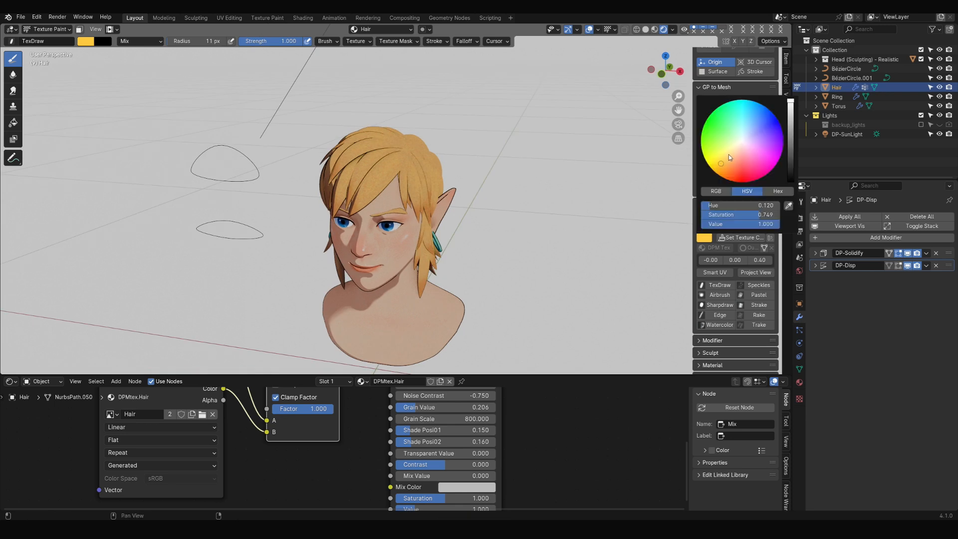
middle_drag(509, 152, 494, 178)
scroll(468, 156, down, 2)
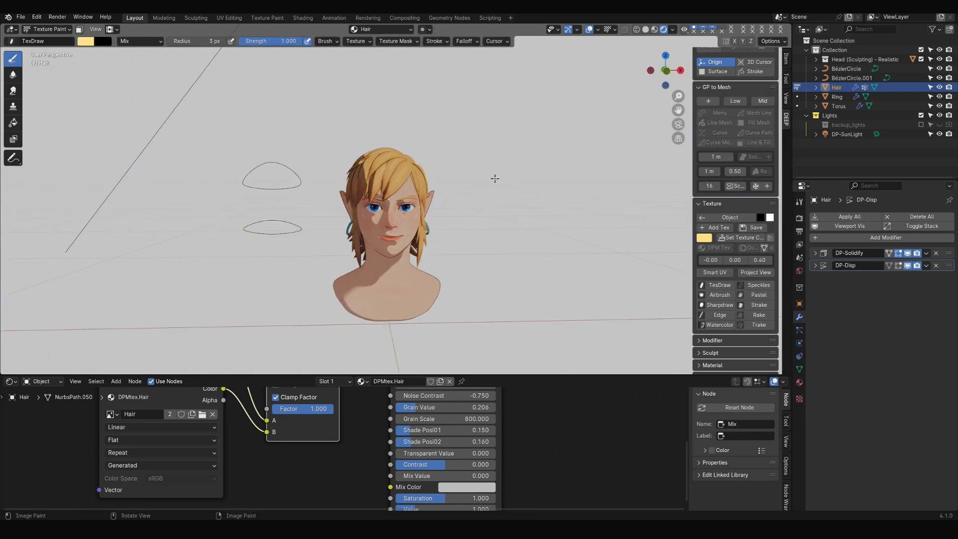
scroll(494, 177, up, 1)
mouse_move(554, 174)
middle_down()
mouse_move(500, 170)
mouse_move(574, 169)
middle_up()
scroll(501, 169, up, 1)
- Leave hair painting, select the head and start texture painting its skin with the Soften brush
click(729, 218)
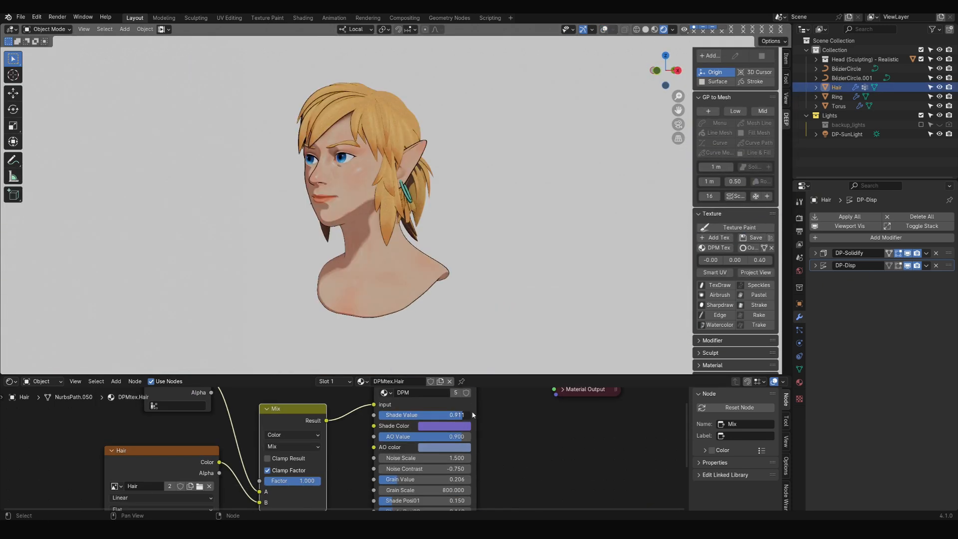
middle_drag(504, 215, 601, 217)
scroll(600, 218, up, 2)
click(359, 170)
click(47, 28)
click(49, 91)
click(13, 75)
middle_drag(558, 112, 459, 105)
scroll(460, 105, down, 2)
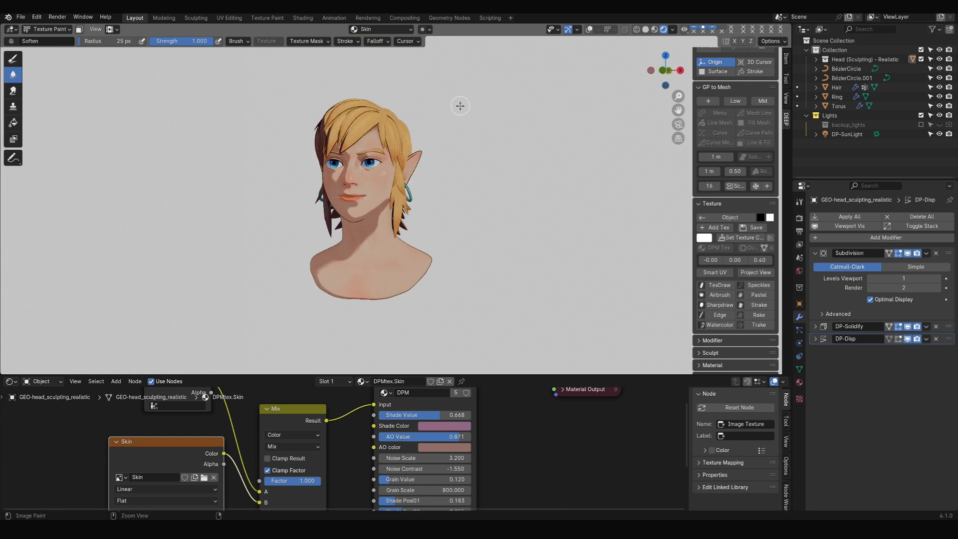
- Choose a light peach and airbrush the skin around the mouth with a 10 px brush at strength 0.098
scroll(459, 105, up, 4)
click(703, 237)
click(788, 206)
click(13, 59)
click(704, 237)
click(749, 164)
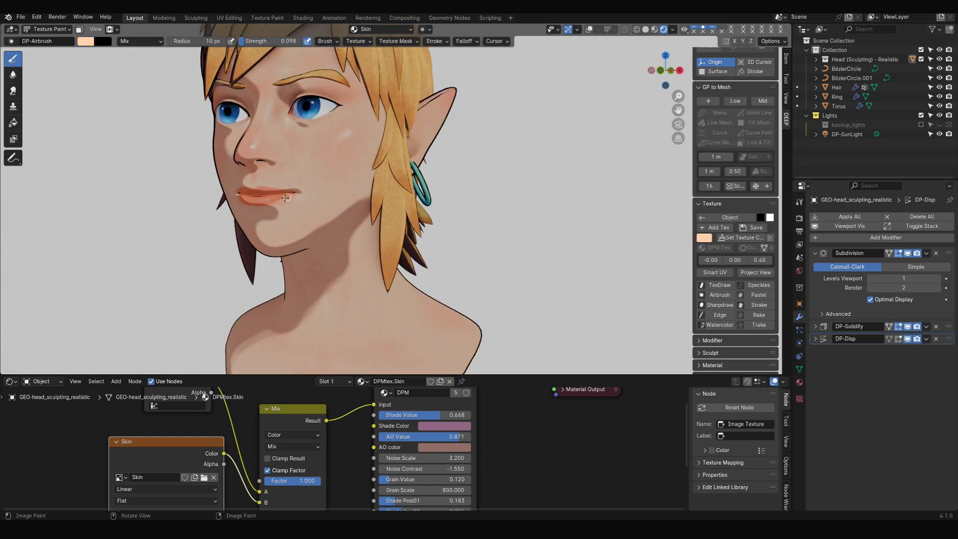
scroll(474, 184, down, 5)
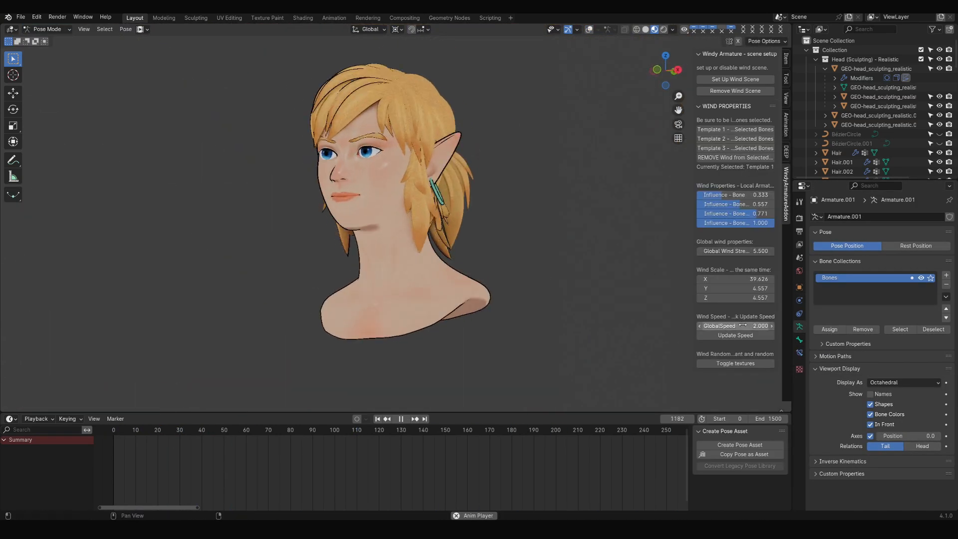
click(771, 373)
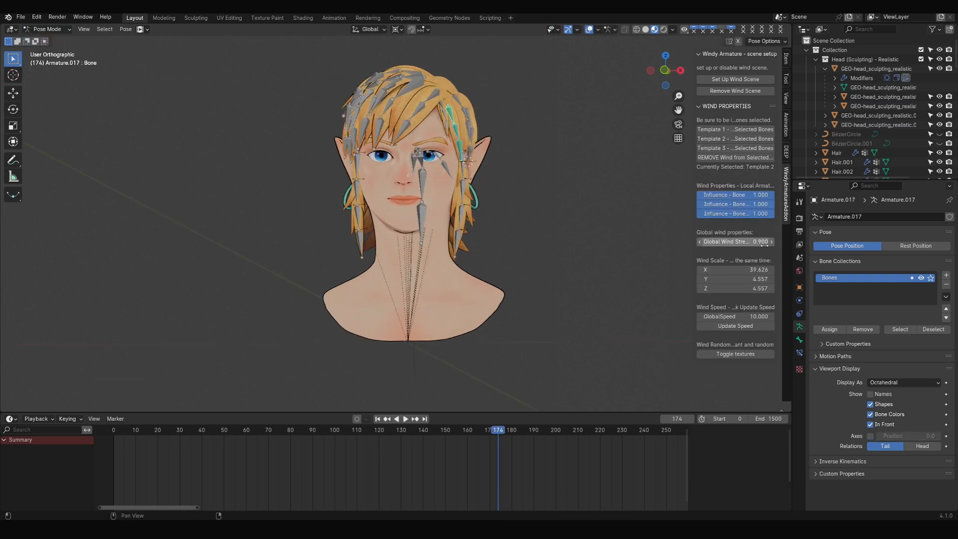